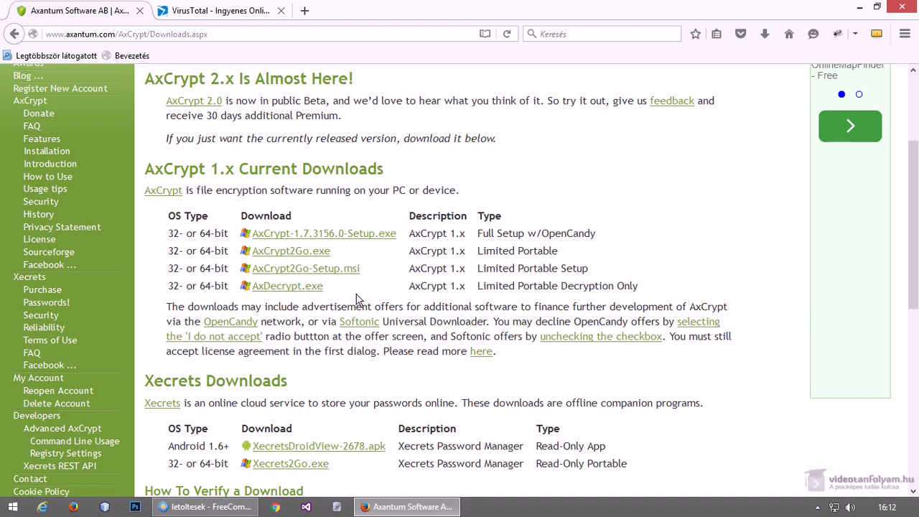
- Download AxCrypt-1.7.3156.0-Setup.exe from the Axantum downloads page, saving it to disk
click(353, 237)
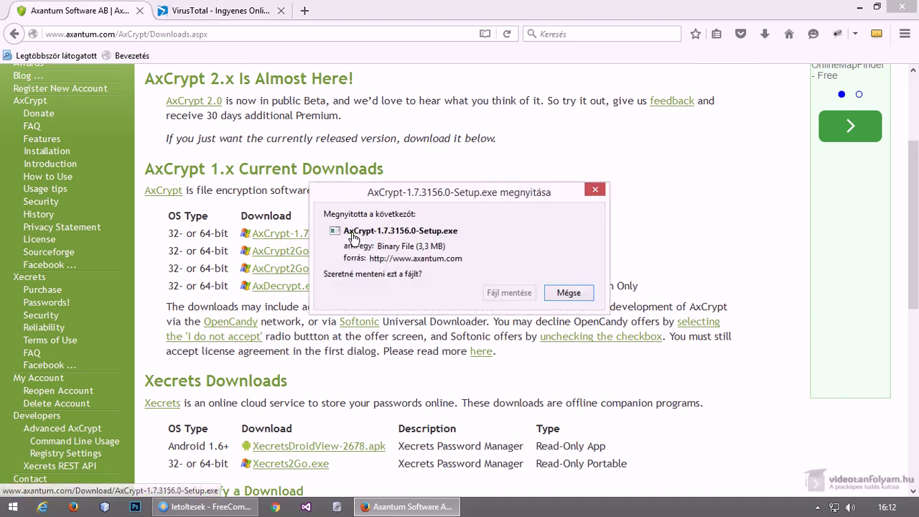
click(509, 293)
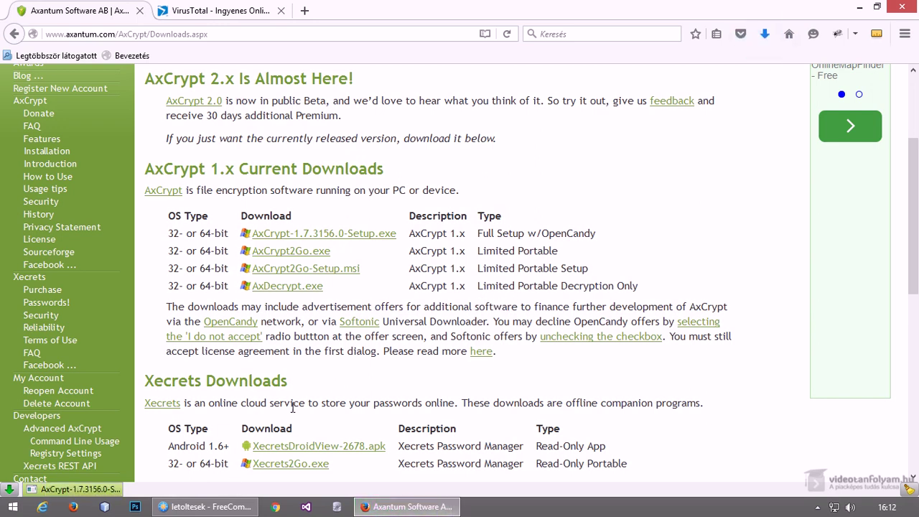
- Submit the downloaded AxCrypt setup file to VirusTotal for checking
click(217, 15)
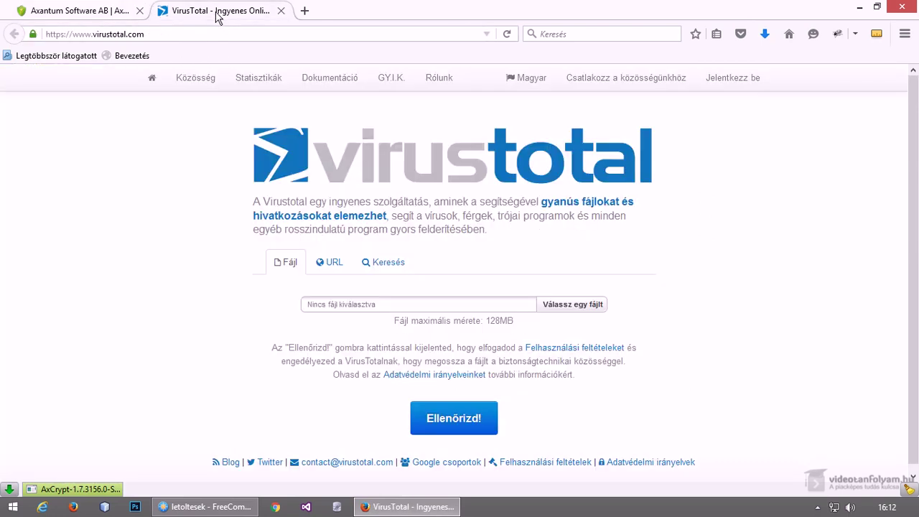
click(165, 35)
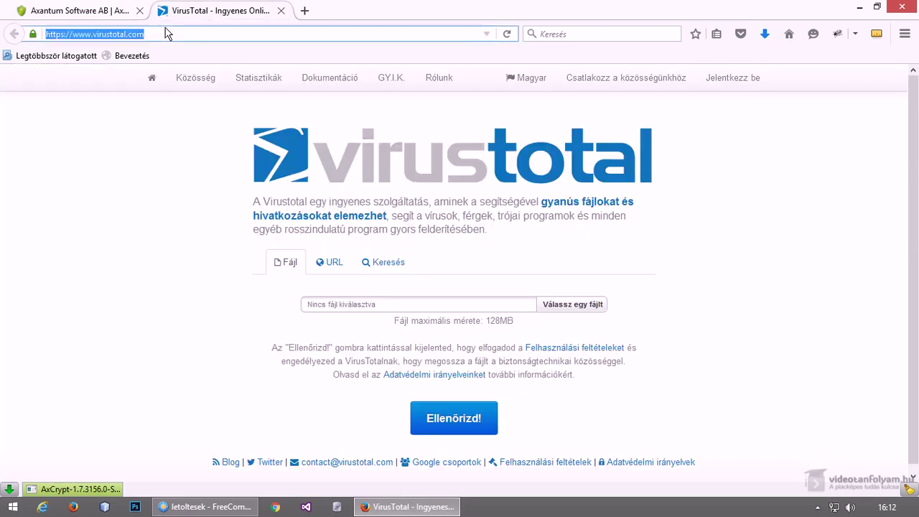
click(205, 506)
drag(94, 117, 379, 309)
click(437, 420)
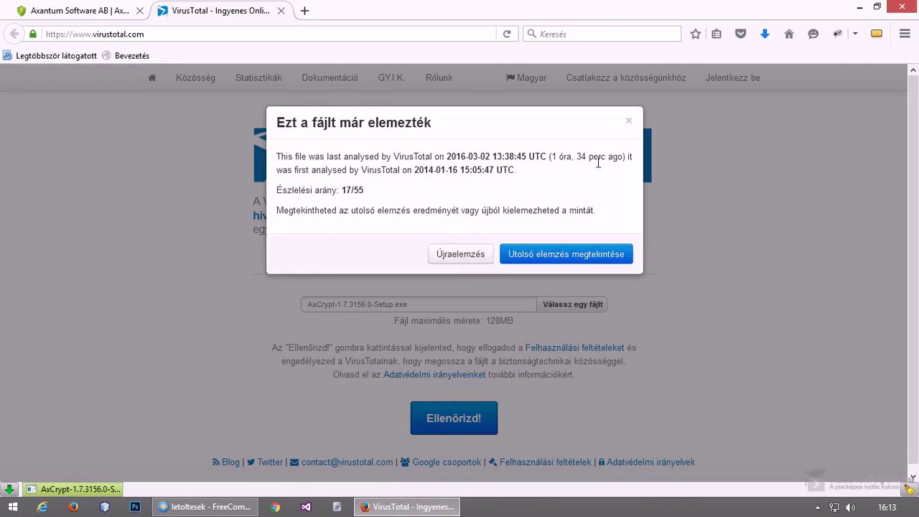
- Review VirusTotal's latest analysis (17/55 flag OpenCandy), then launch the AxCrypt installer
click(575, 259)
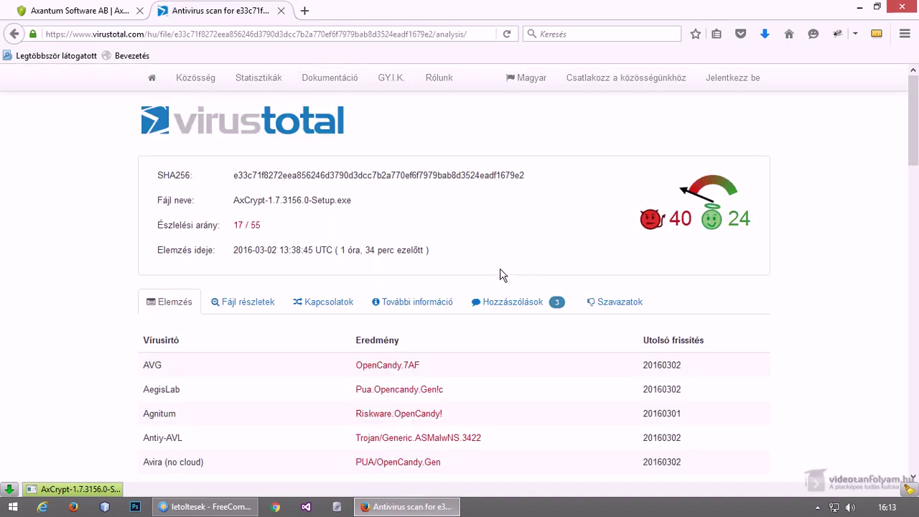
scroll(369, 229, down, 2)
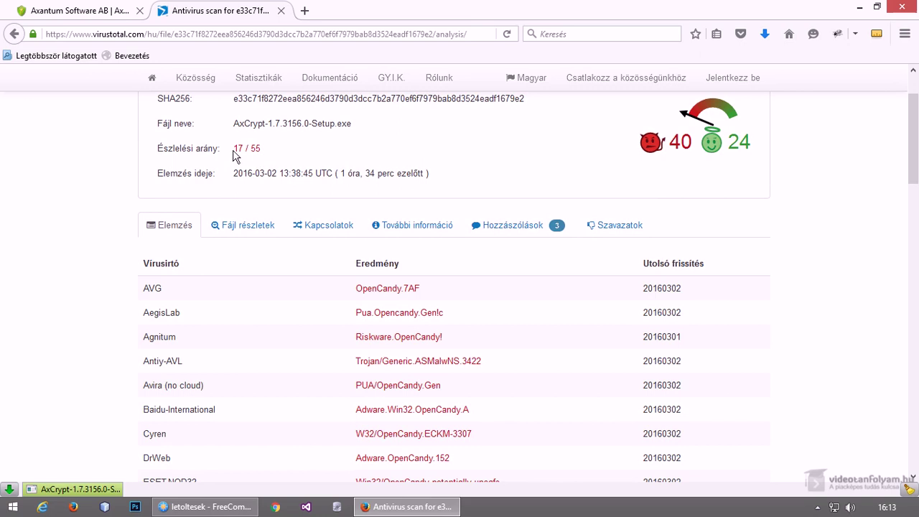
scroll(447, 265, down, 2)
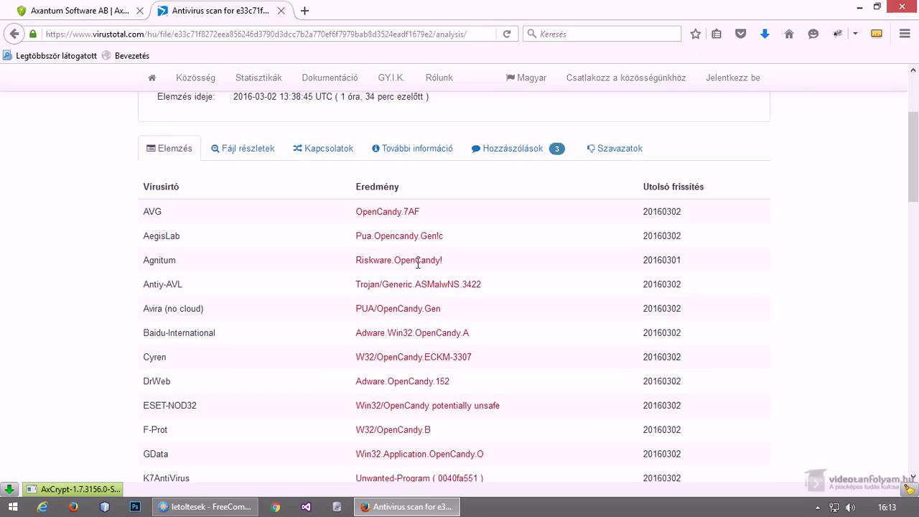
scroll(550, 316, down, 3)
scroll(535, 322, up, 1)
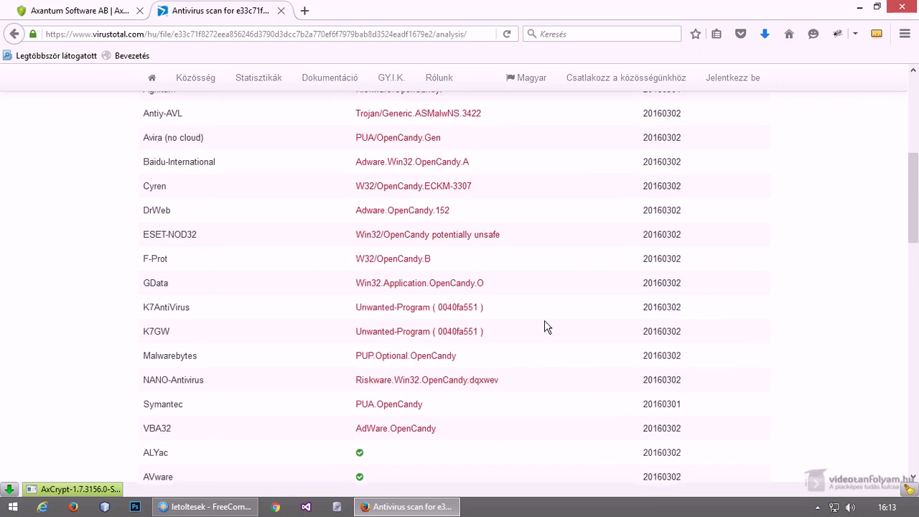
scroll(549, 333, up, 4)
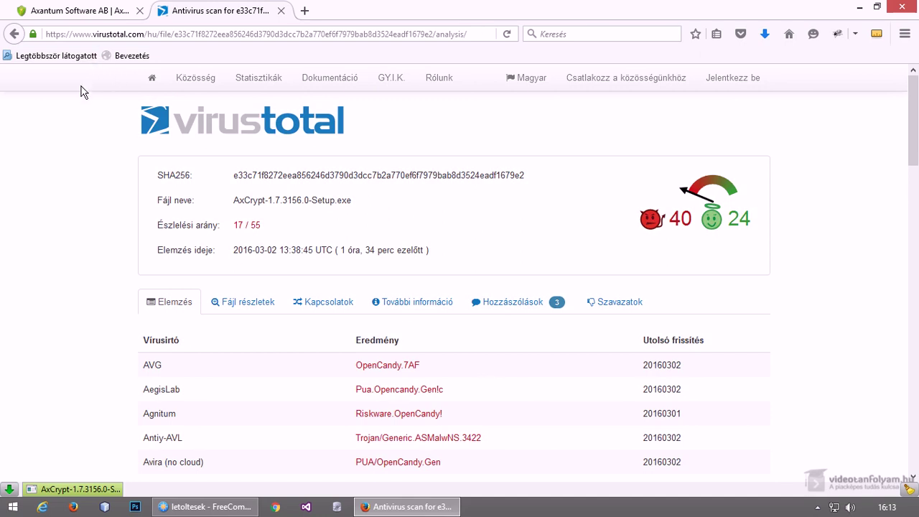
scroll(82, 211, down, 2)
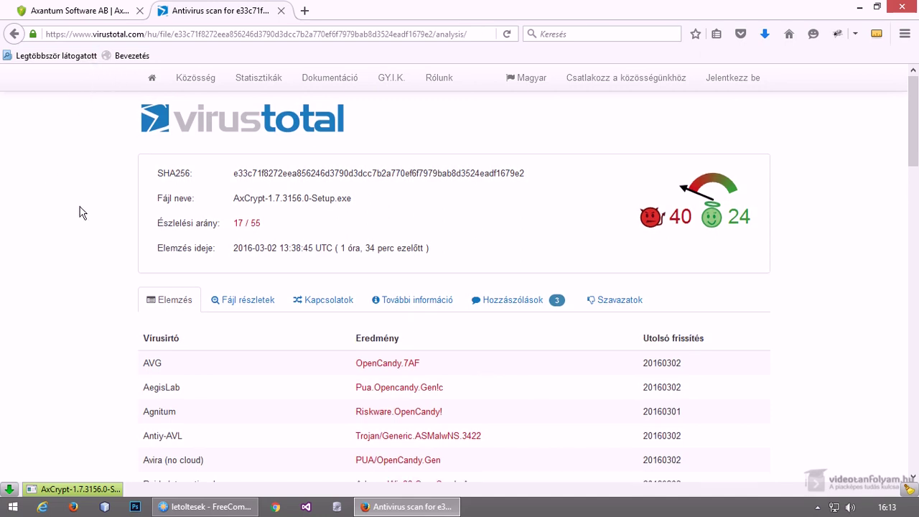
click(100, 491)
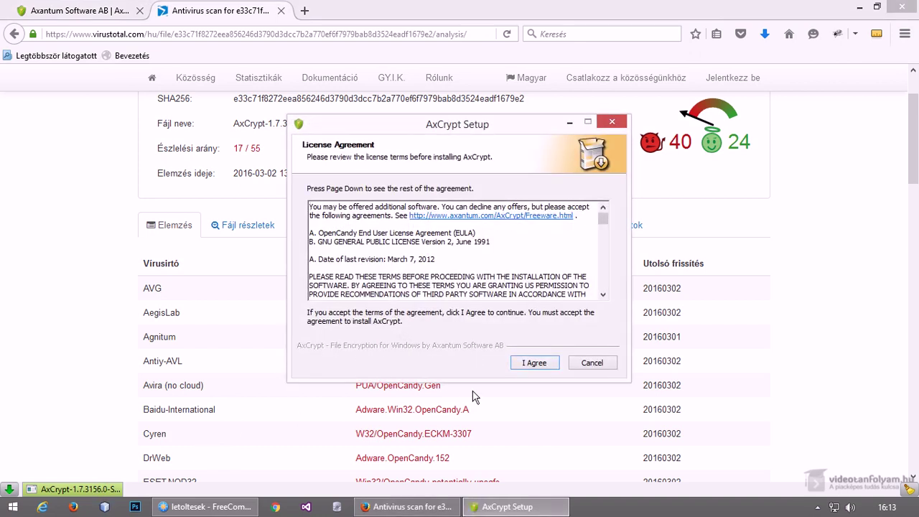
- Install AxCrypt 1.7.3156.0 without the Ad-Aware Web Companion, then return to FreeCommander
click(532, 363)
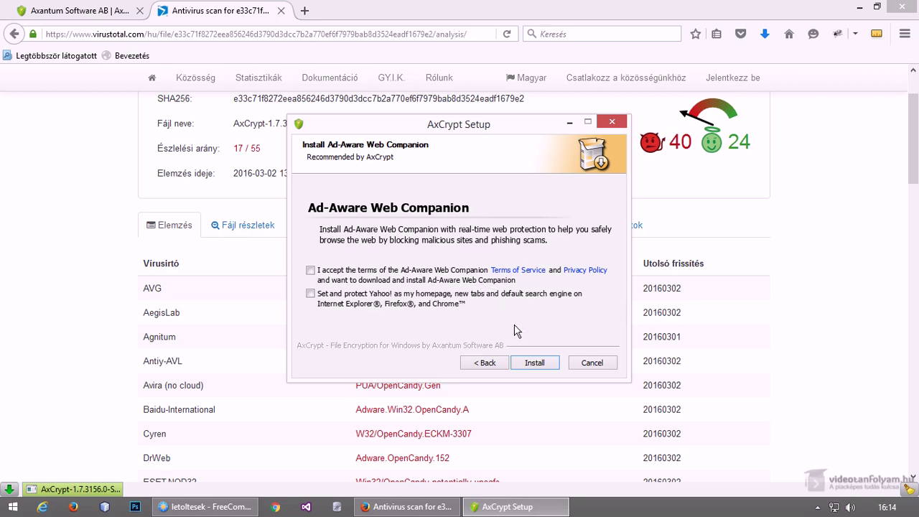
click(535, 362)
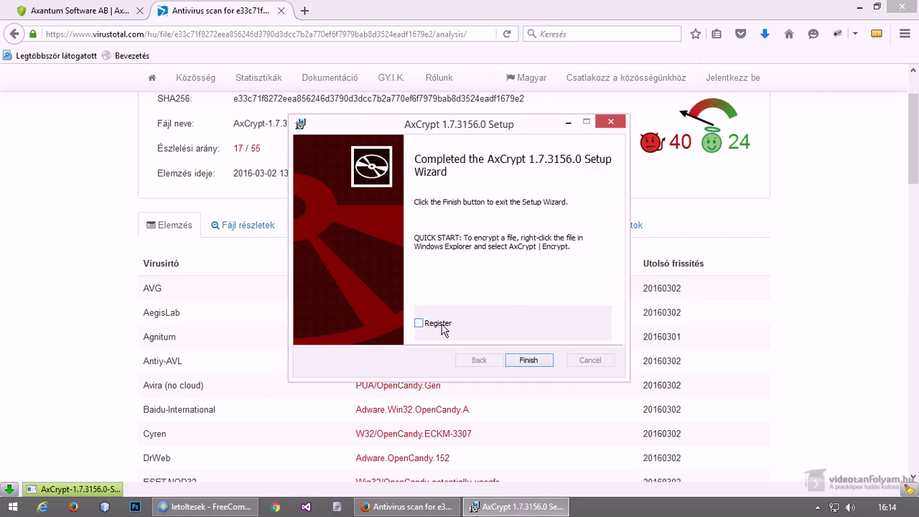
click(529, 360)
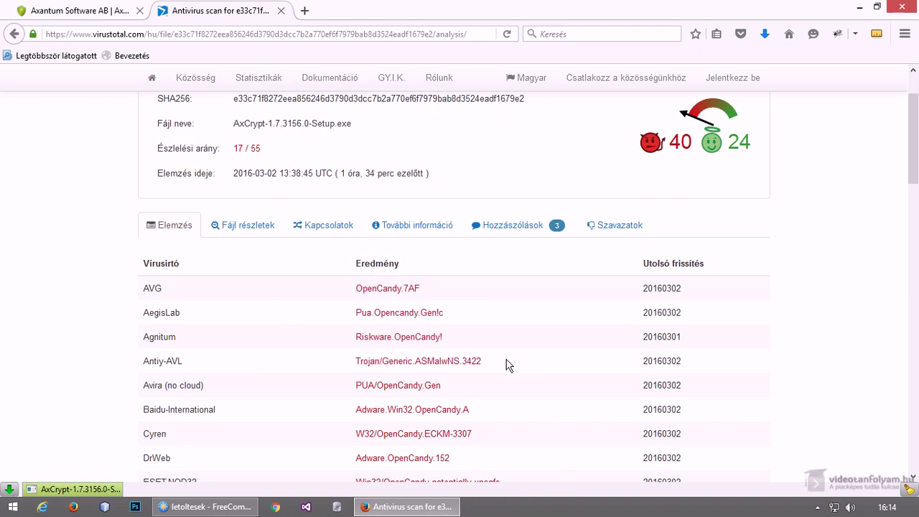
click(210, 507)
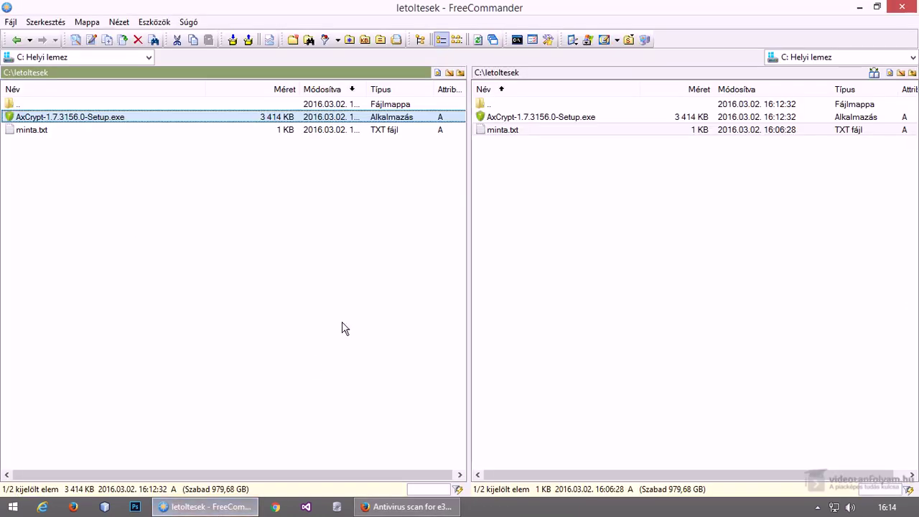
- Start AxCrypt encryption (Titkosítás) of minta.txt from its context menu
click(500, 132)
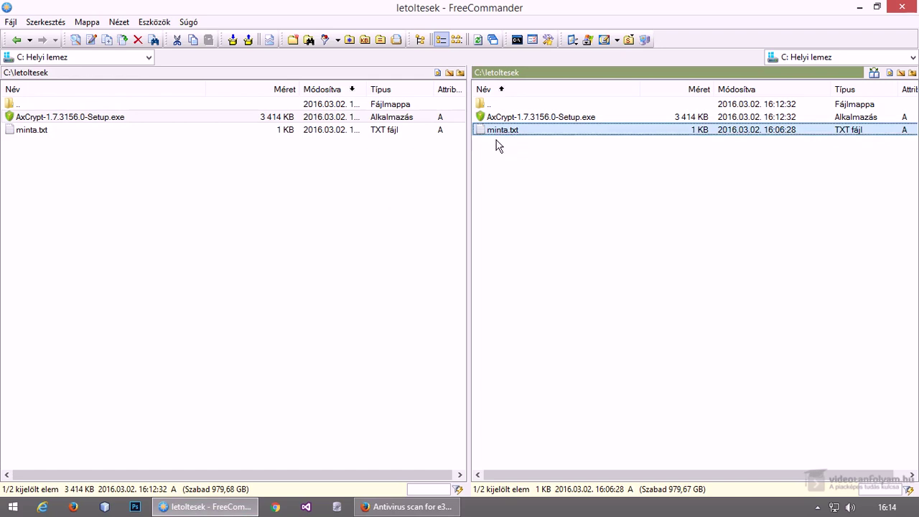
right_click(508, 133)
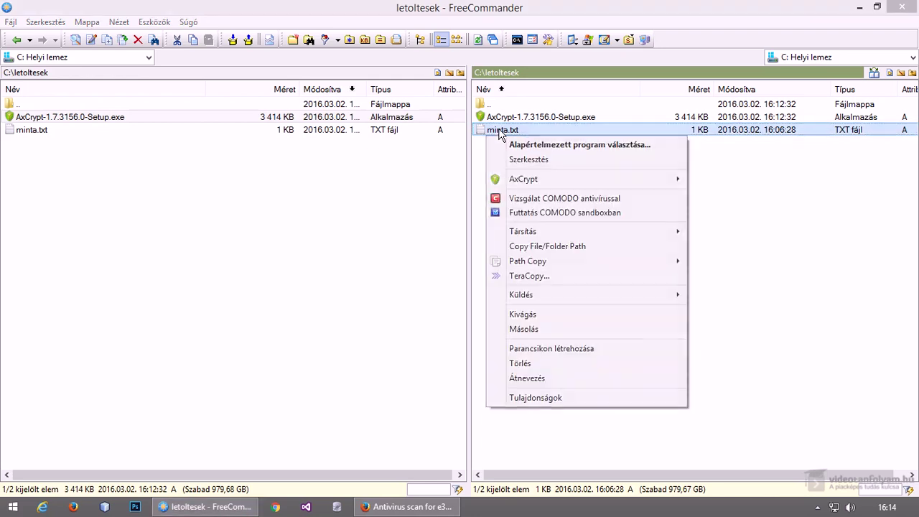
mouse_move(533, 179)
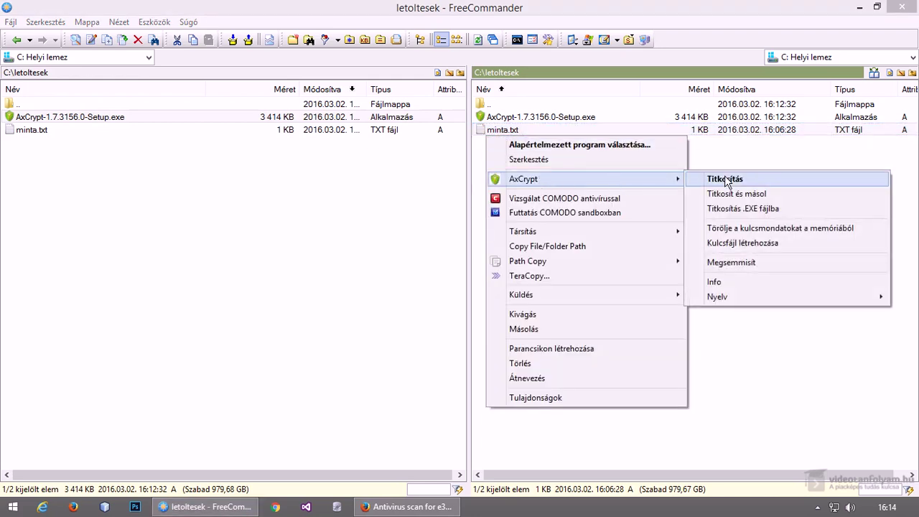
click(726, 179)
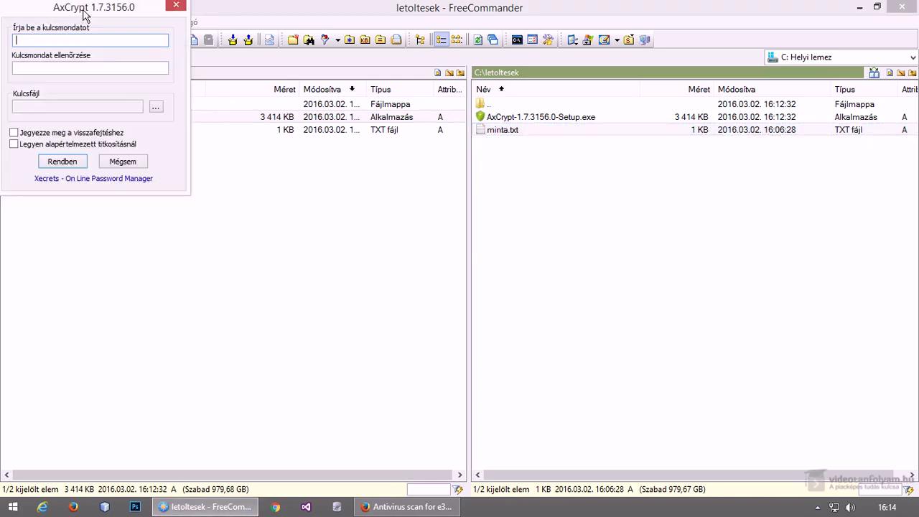
- Enter the passphrase, remember it and set it as default, producing minta-txt.axx
drag(301, 107, 391, 162)
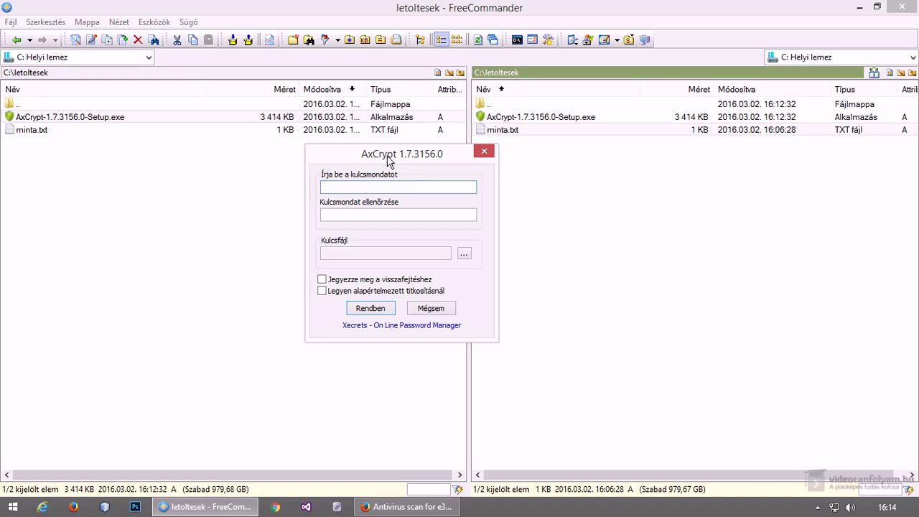
drag(392, 160, 397, 160)
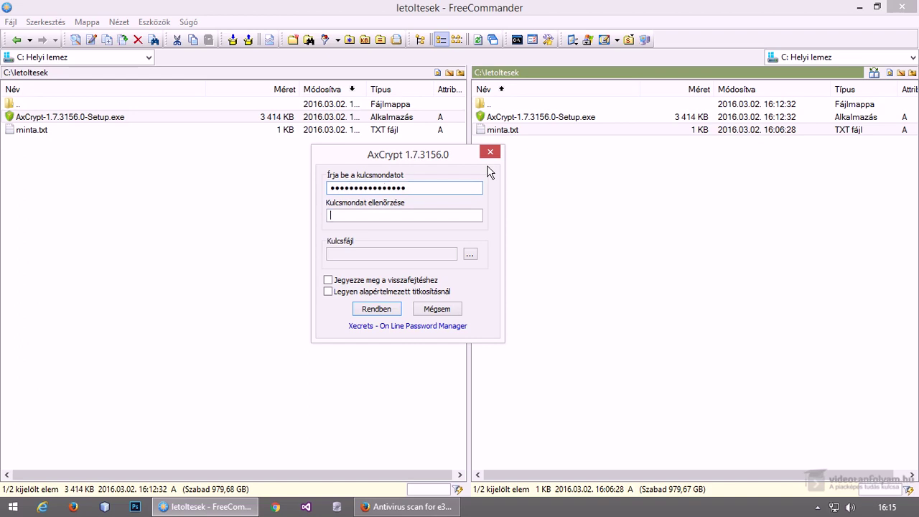
text(**********)
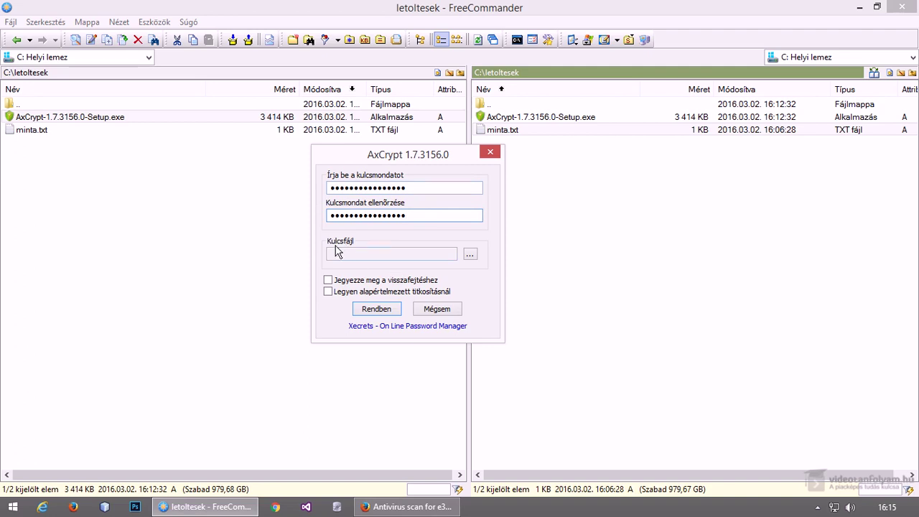
click(359, 283)
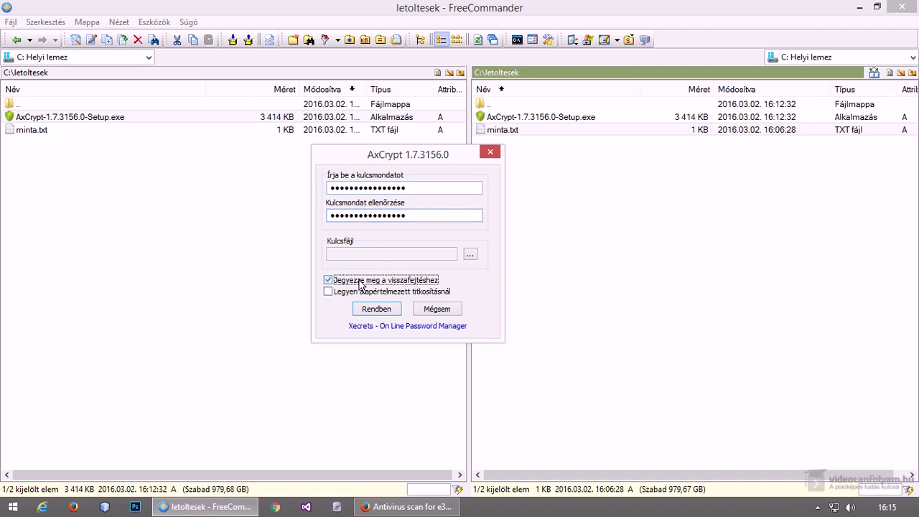
click(356, 293)
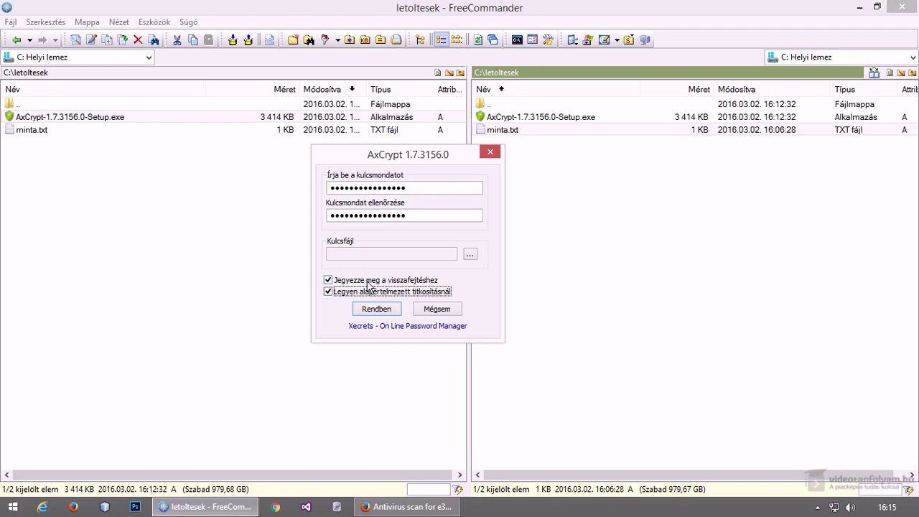
click(374, 311)
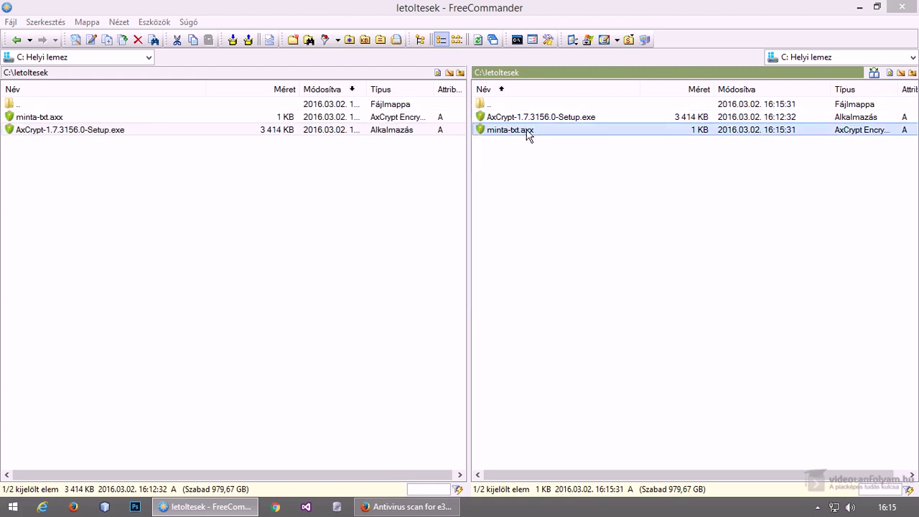
- Open minta-txt.axx in Notepad with F4 to confirm it is garbled, then close it
click(529, 134)
key(F4)
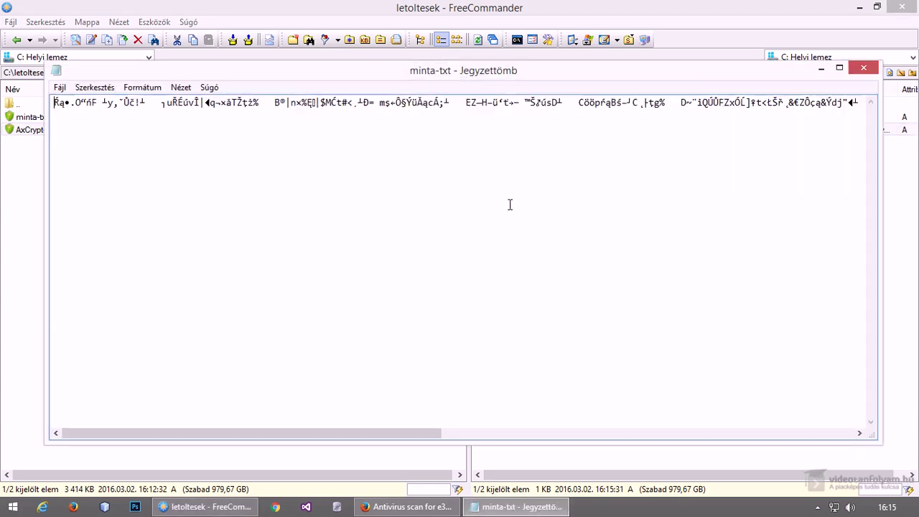
drag(252, 434, 568, 424)
click(863, 69)
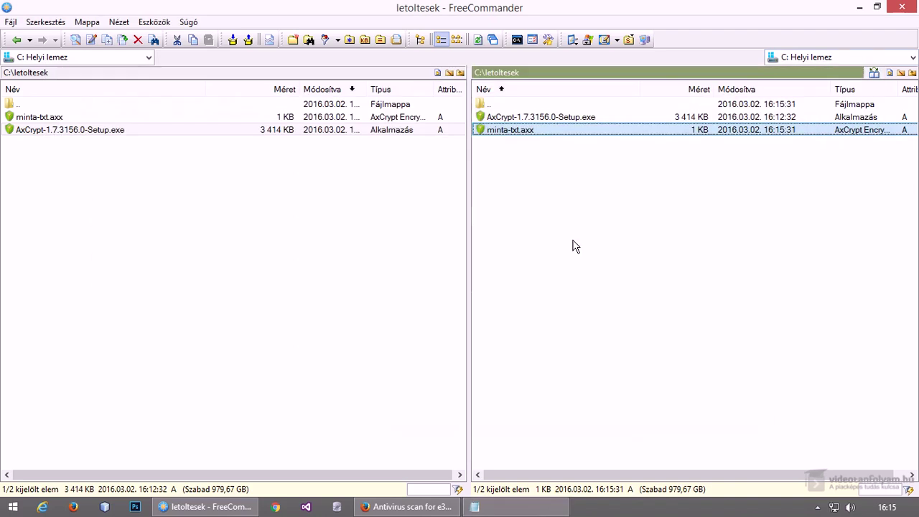
- Decrypt minta-txt.axx back to minta.txt via AxCrypt > Visszafejt
right_click(539, 133)
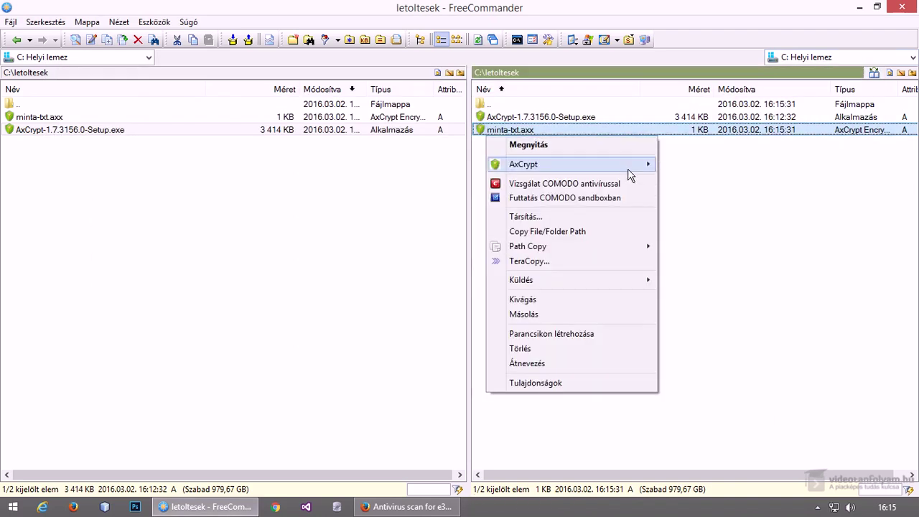
mouse_move(629, 175)
click(695, 165)
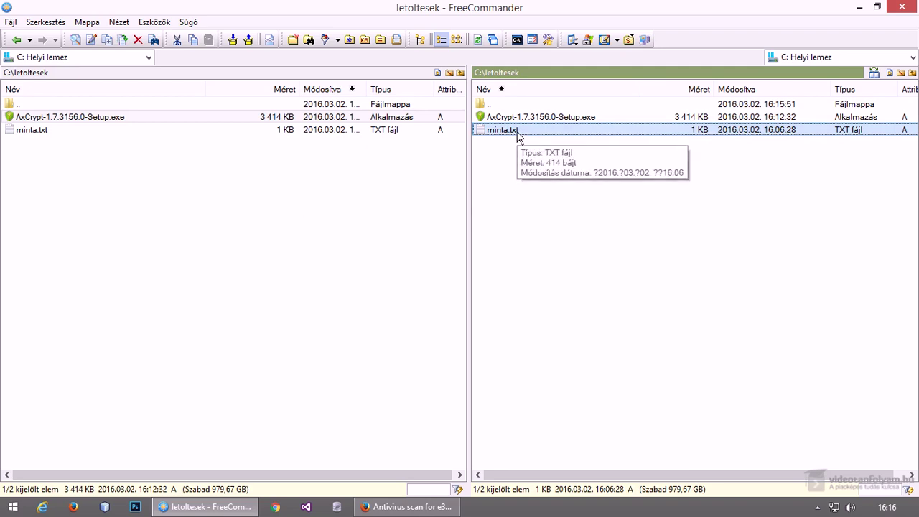
- Re-encrypt minta.txt to minta-txt.axx and view its scrambled contents with F3
right_click(522, 136)
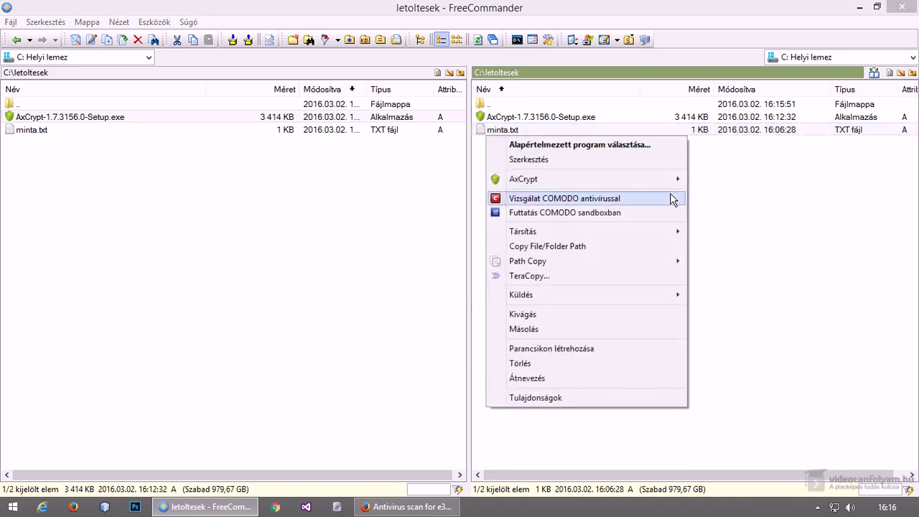
mouse_move(671, 185)
click(749, 182)
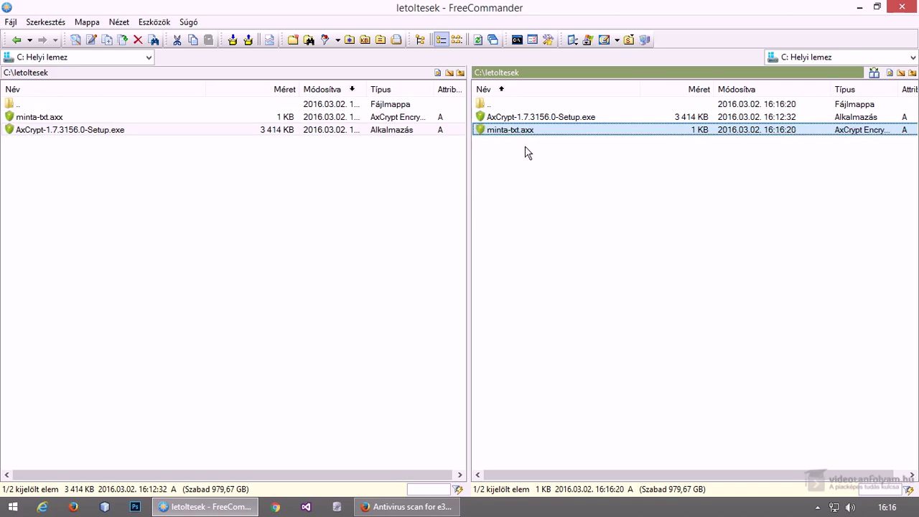
mouse_move(530, 139)
key(F3)
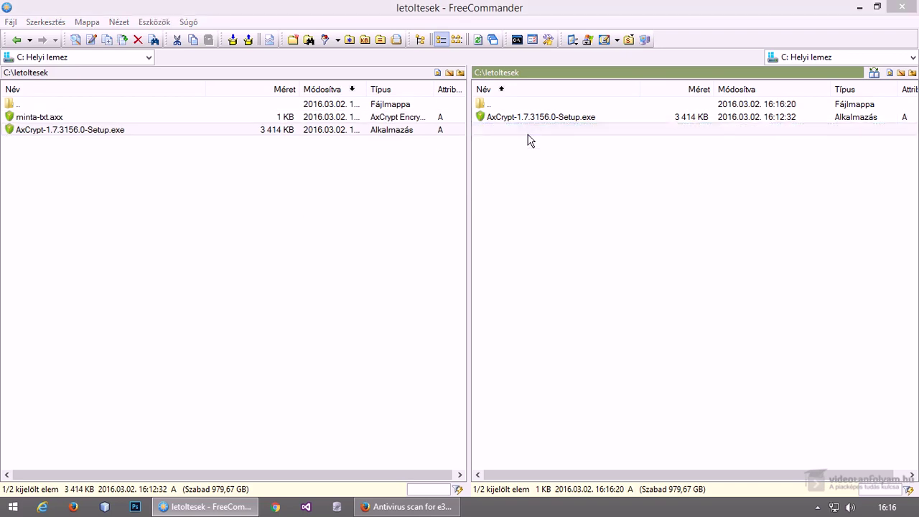
click(775, 113)
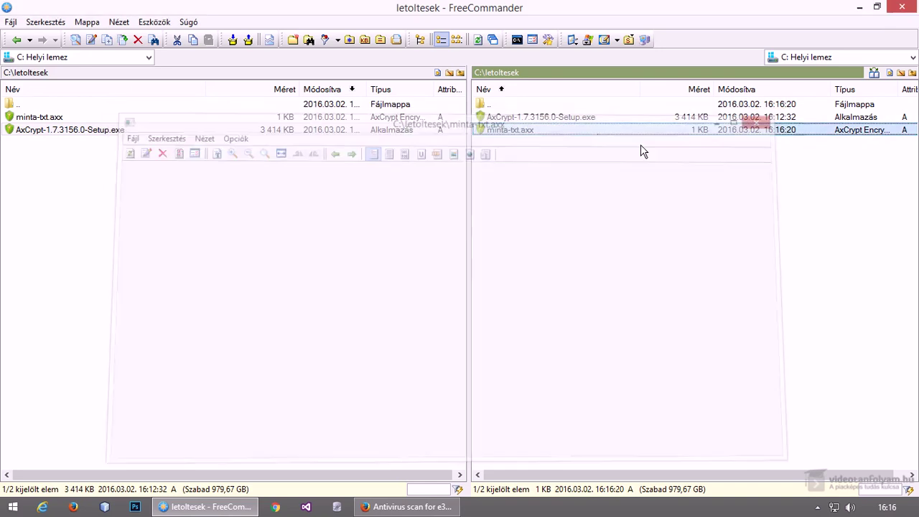
- Decrypt minta-txt.axx, then encrypt minta.txt into a self-decrypting minta-txt.exe
right_click(487, 134)
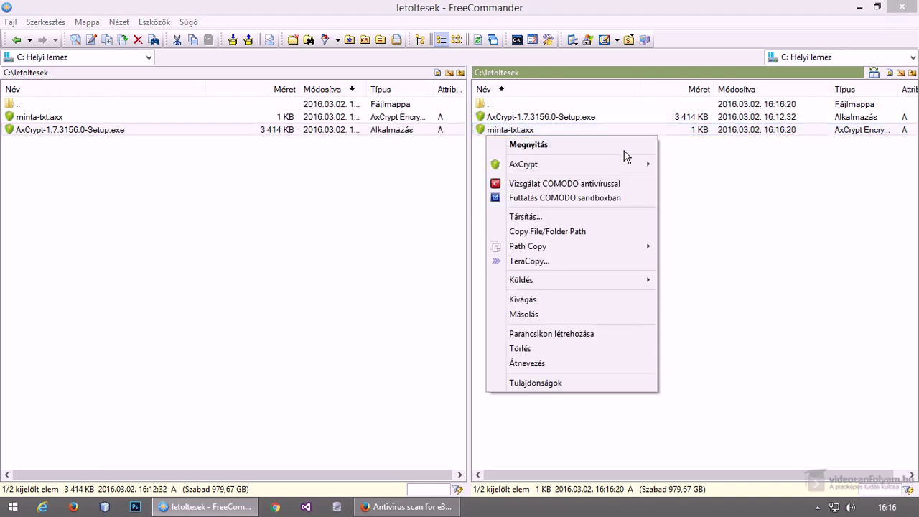
mouse_move(639, 164)
click(671, 164)
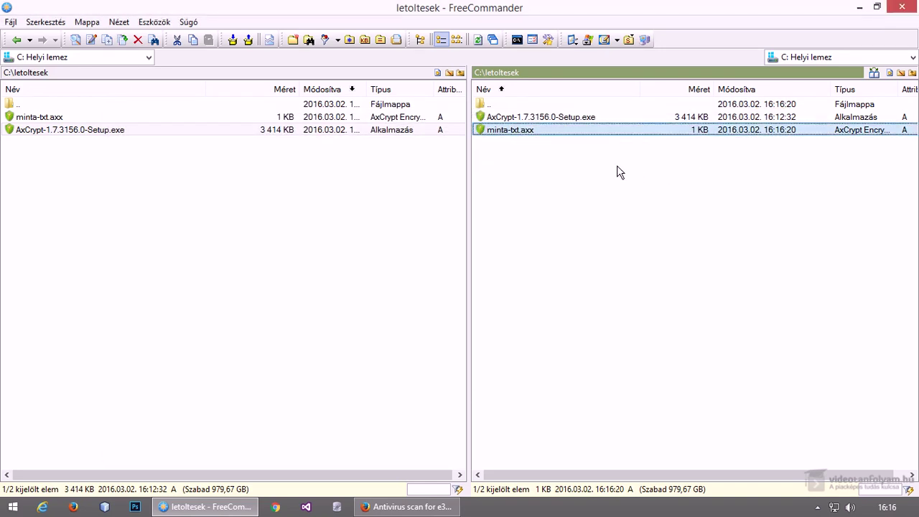
right_click(560, 138)
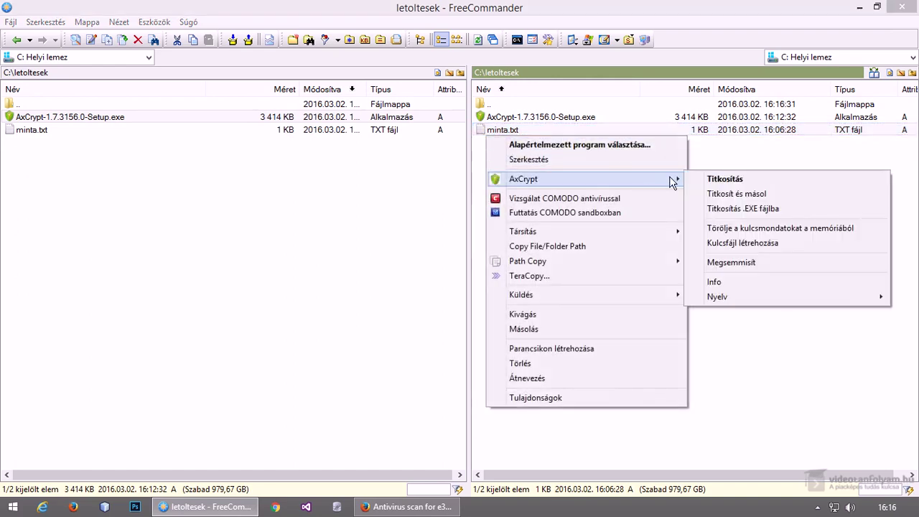
click(760, 208)
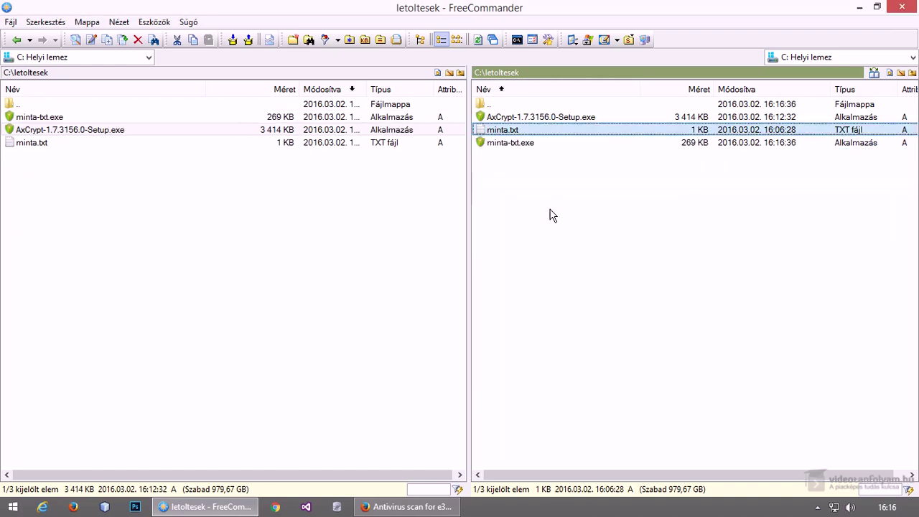
- Run minta-txt.exe and enter its decryption passphrase
click(539, 143)
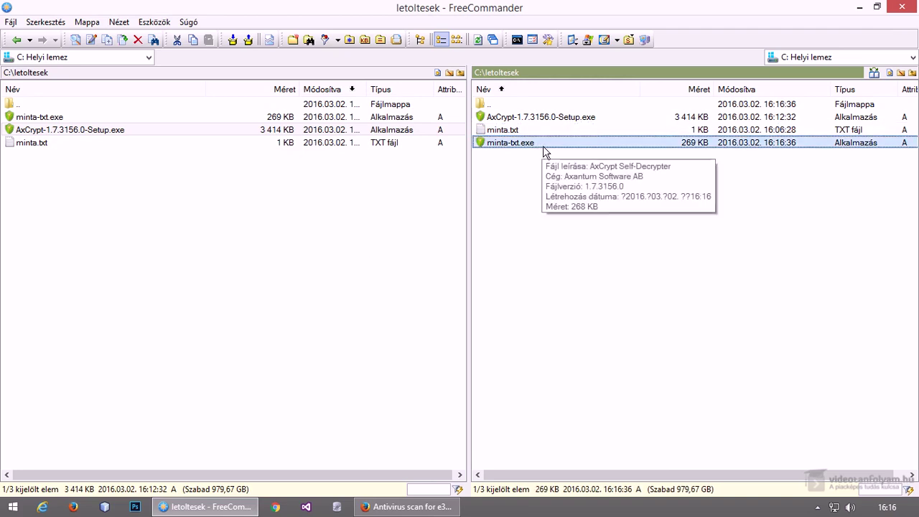
double_click(539, 148)
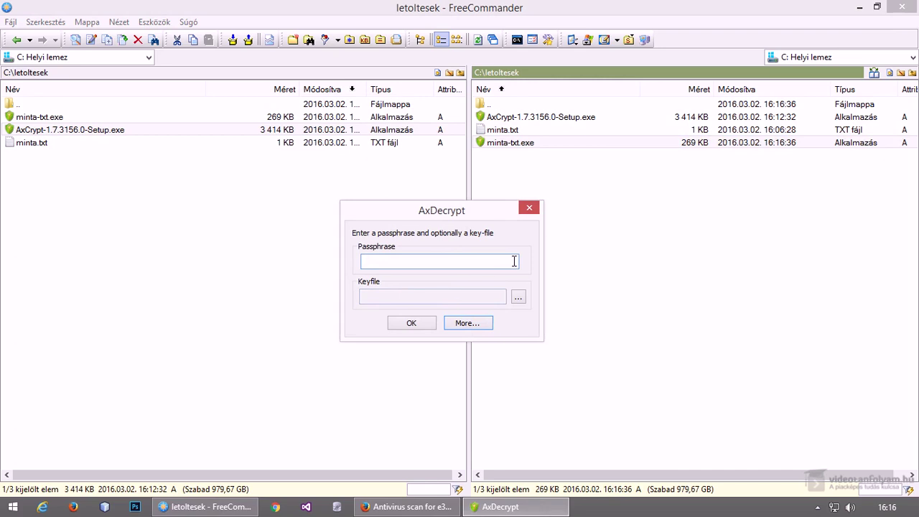
text(12)
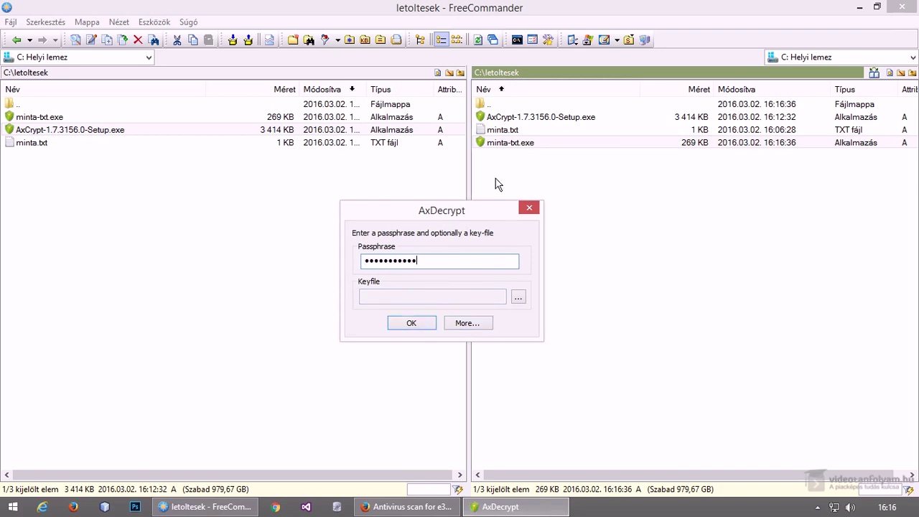
click(412, 324)
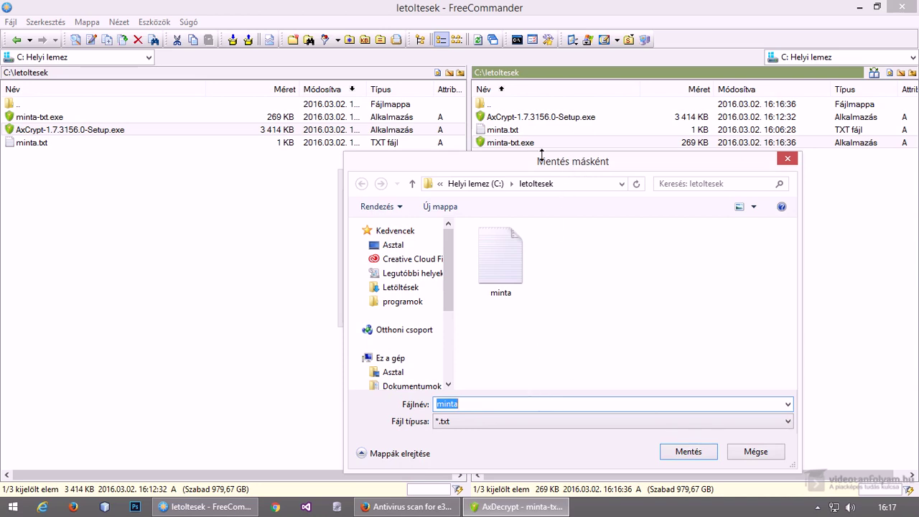
- Save the decrypted output as minta1.txt and dismiss the success message
click(475, 402)
text(1)
click(686, 451)
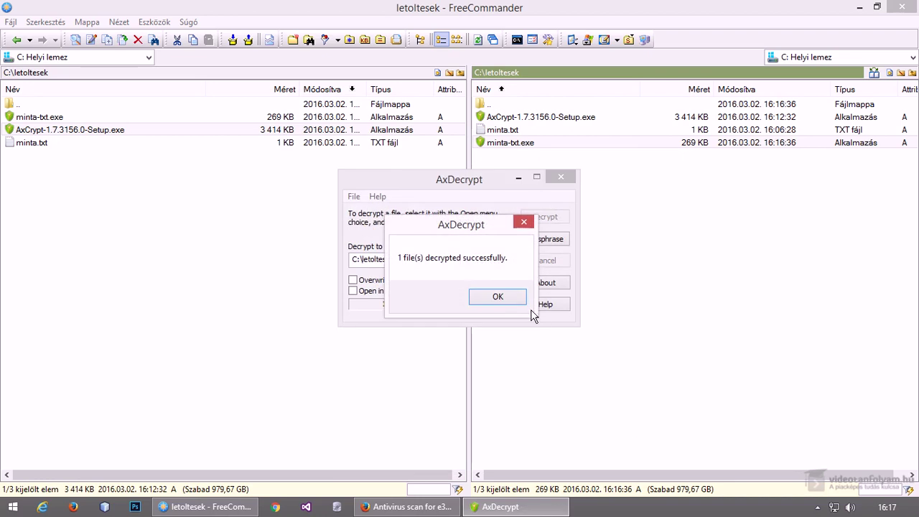
click(497, 297)
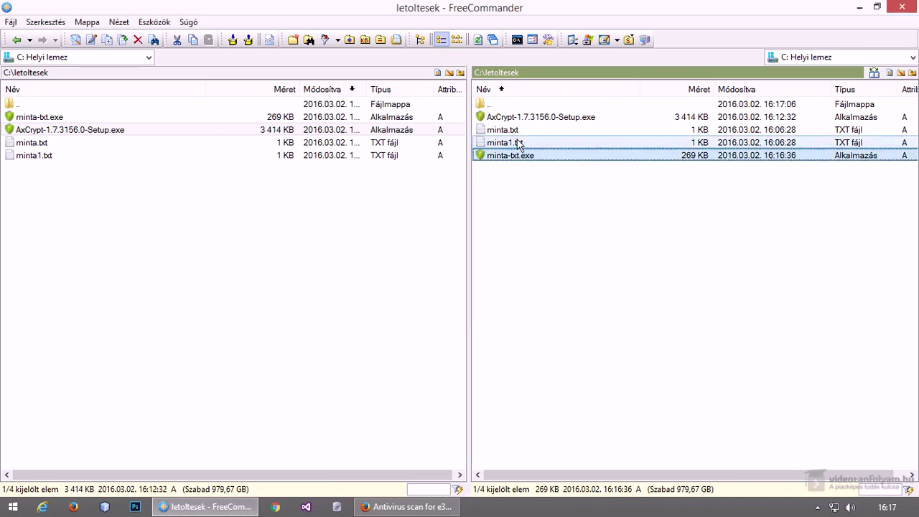
key(Up)
- Request permanent deletion of minta-txt.exe and confirm it
click(541, 156)
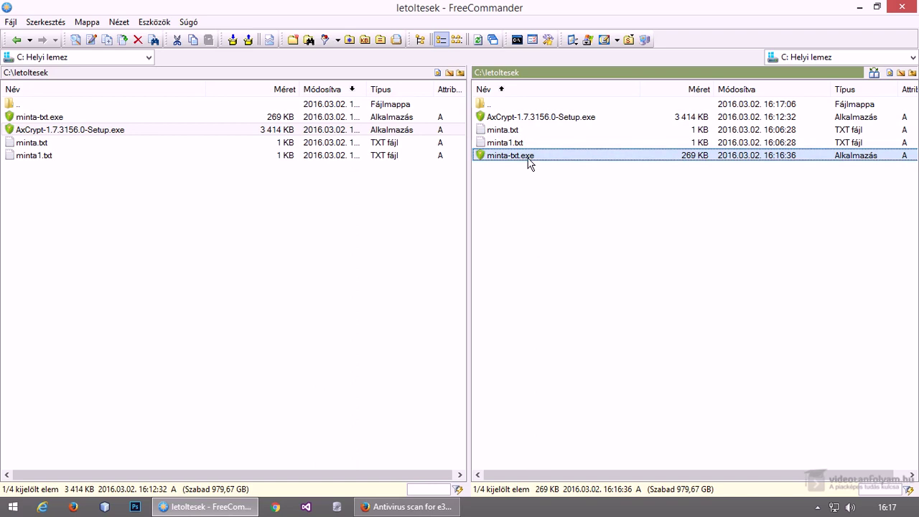
mouse_move(528, 159)
key(Delete)
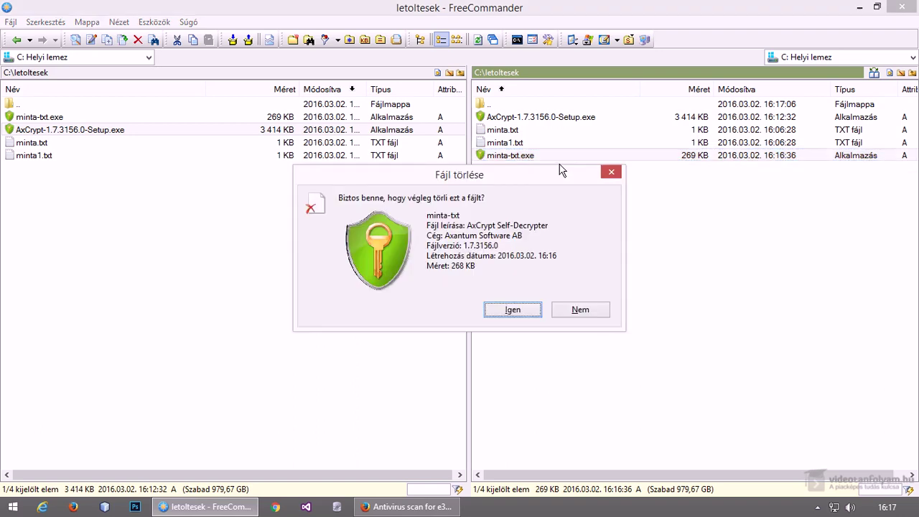
key(Return)
- Create an AxCrypt key file named Kulcsfájlom, accepting the warning and confirming
right_click(528, 130)
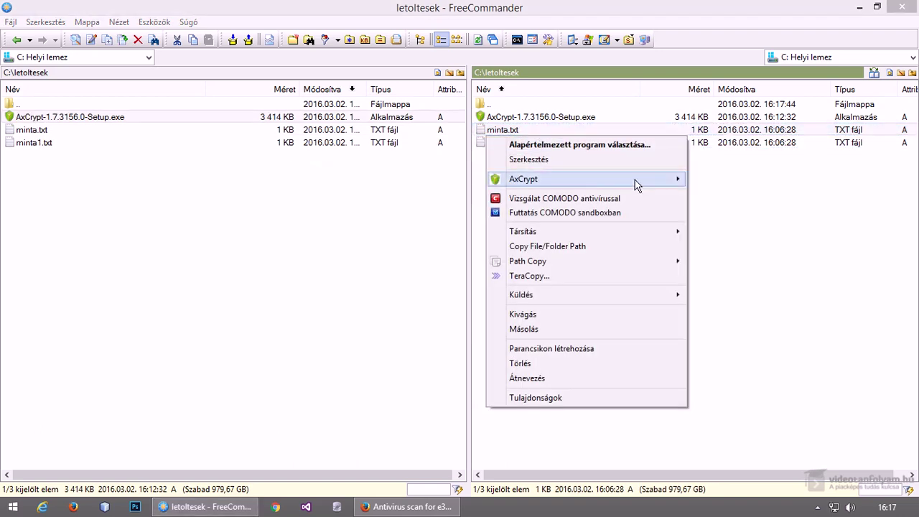
mouse_move(635, 179)
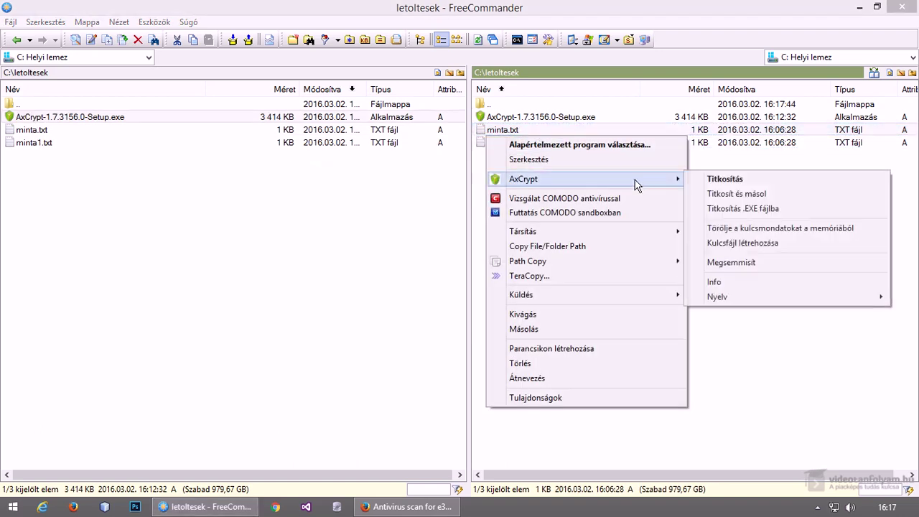
click(754, 245)
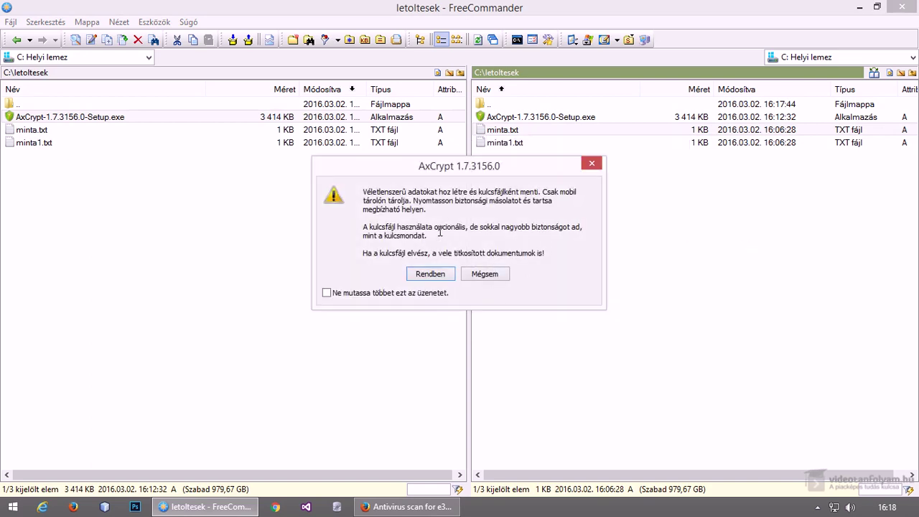
click(429, 274)
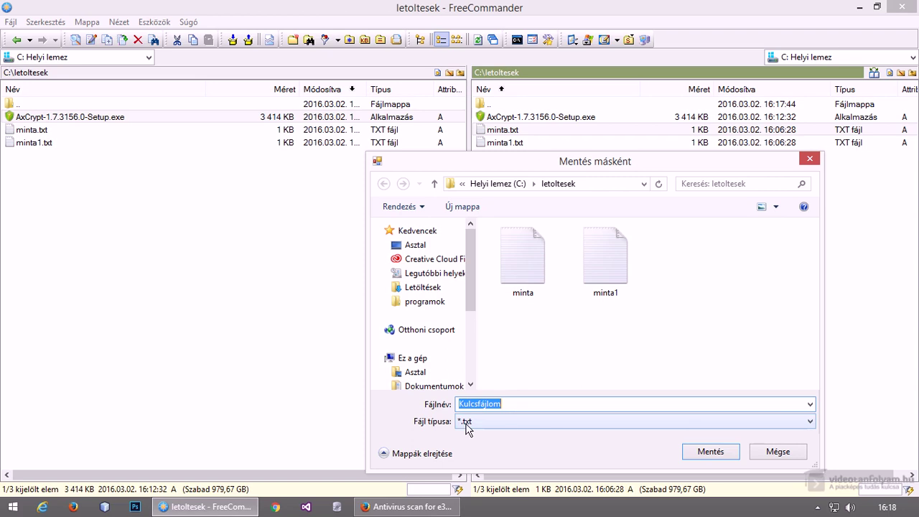
click(720, 452)
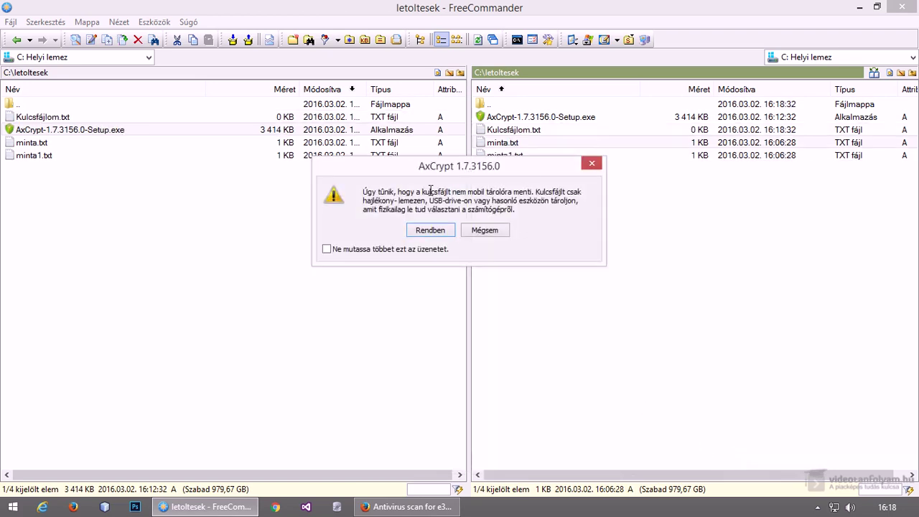
click(438, 231)
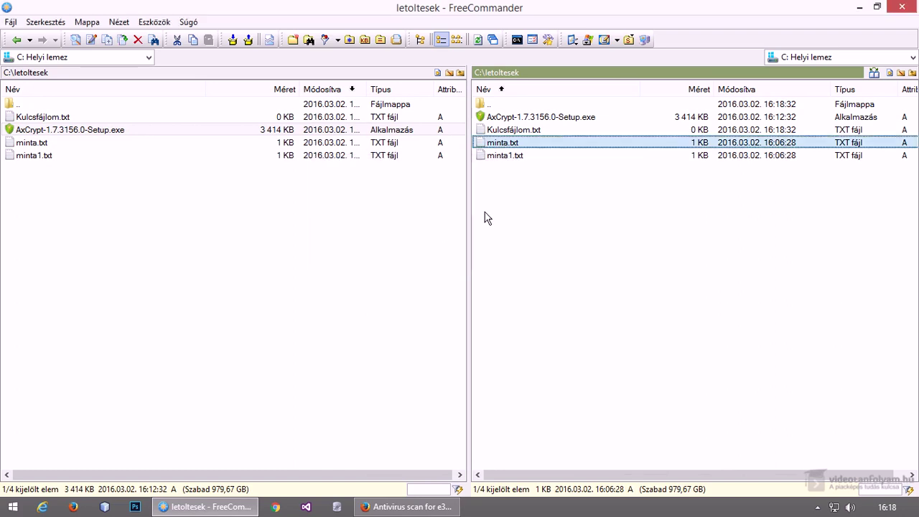
- View Kulcsfájlom.txt's key text with F3, close the viewer, and reselect minta.txt
click(550, 131)
key(F3)
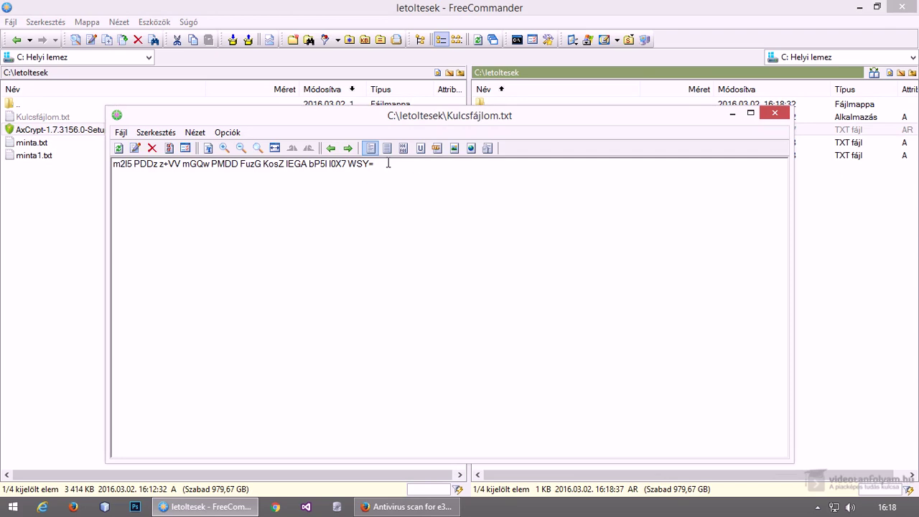
drag(371, 163, 431, 164)
click(443, 175)
click(774, 113)
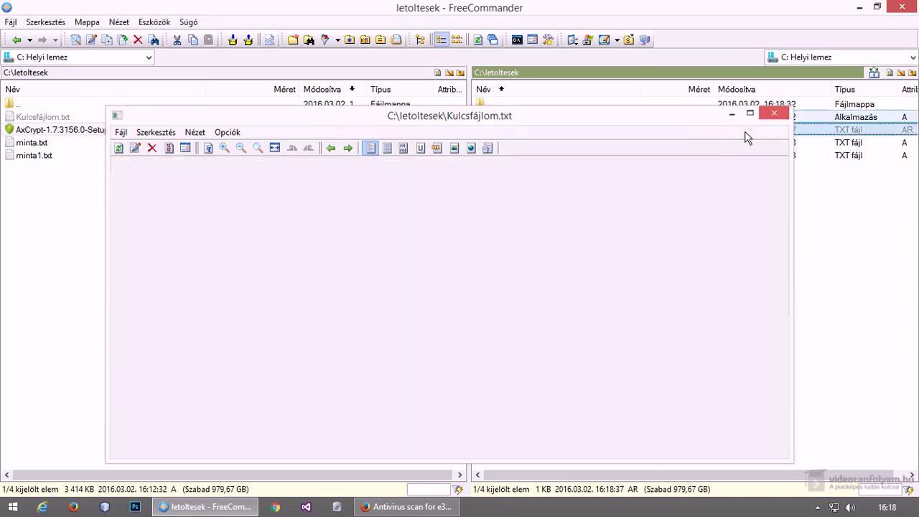
click(532, 144)
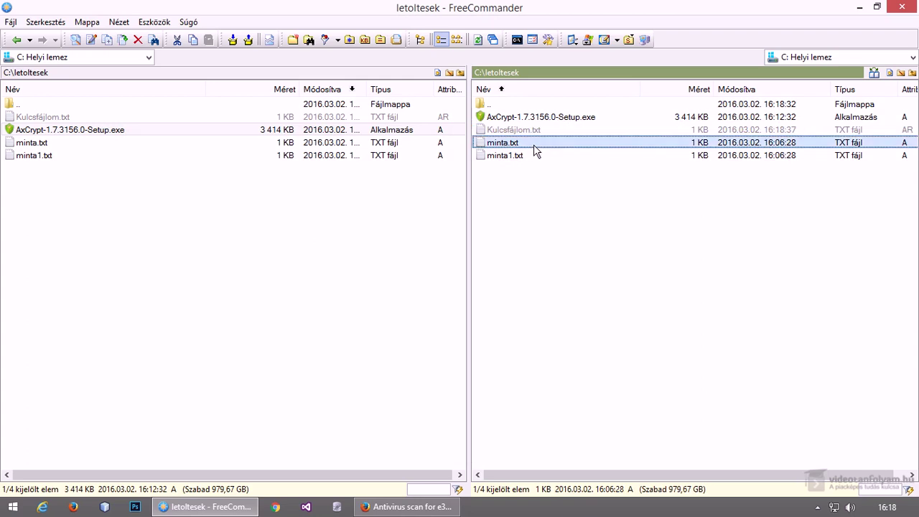
- Encrypt minta.txt into minta-txt.axx with AxCrypt
right_click(537, 151)
mouse_move(641, 190)
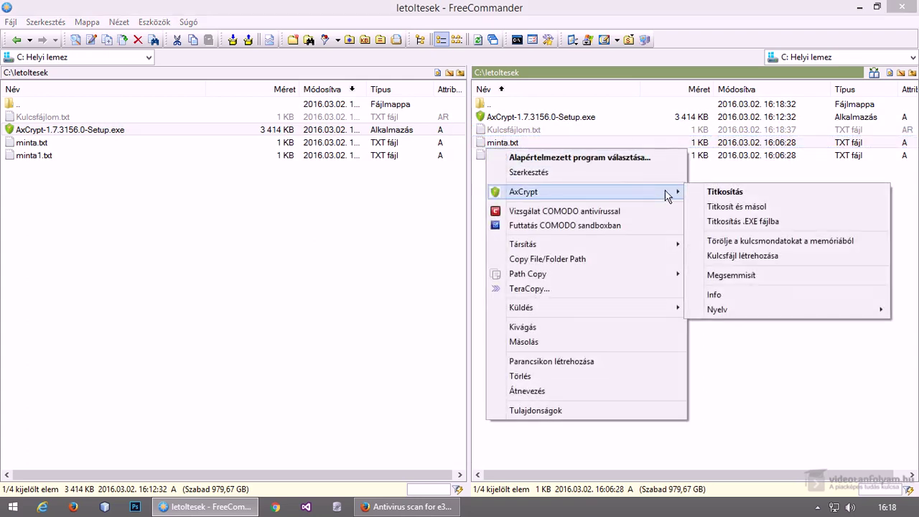
click(724, 192)
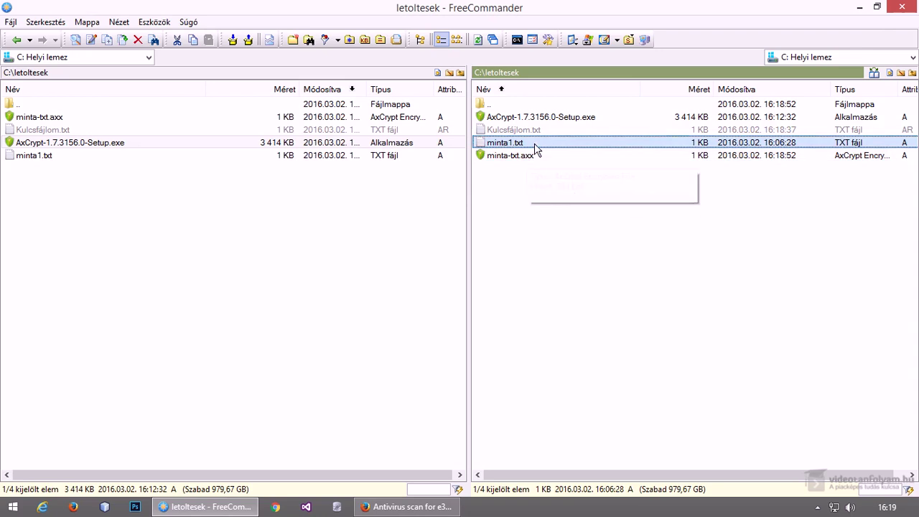
- Clear the remembered passphrases from memory via AxCrypt's Törölje a kulcsmondatokat option
right_click(487, 148)
mouse_move(617, 191)
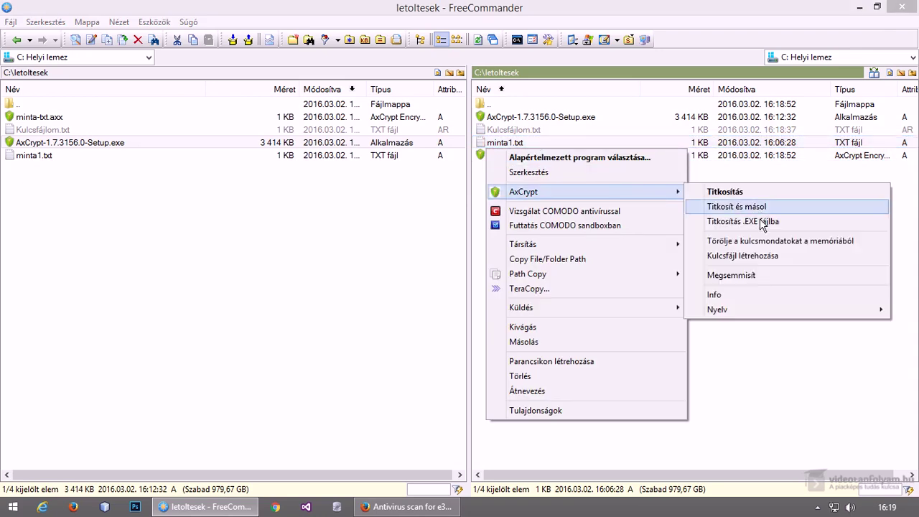
click(807, 243)
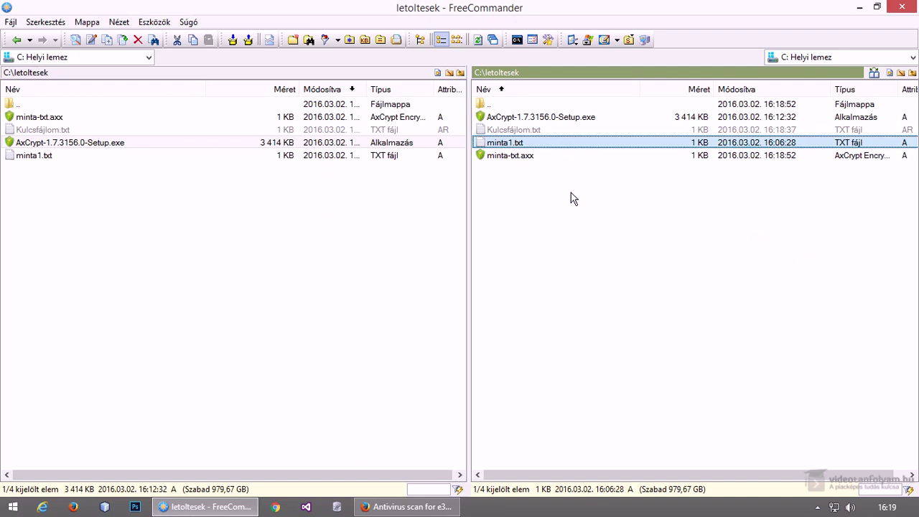
- Encrypt minta1.txt with AxCrypt using C:\letoltesek\Kulcsfájlom.txt as the key file
right_click(542, 146)
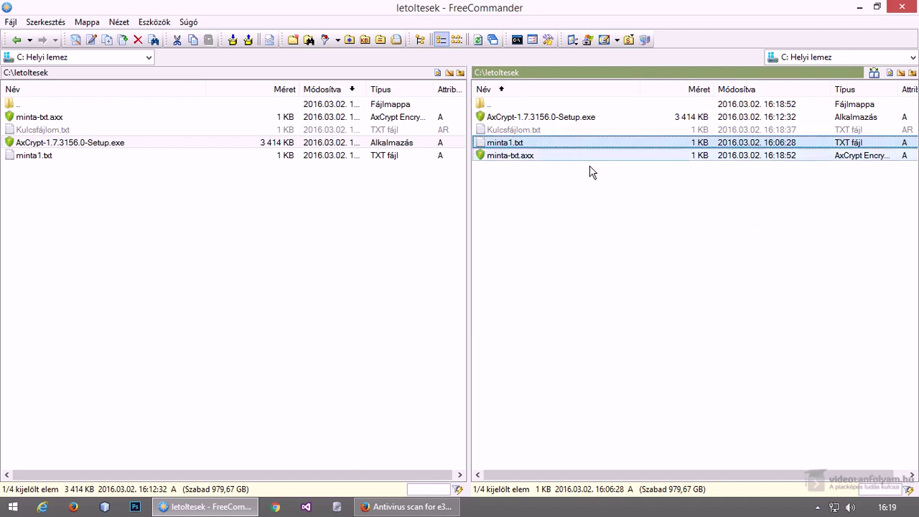
mouse_move(631, 191)
click(711, 195)
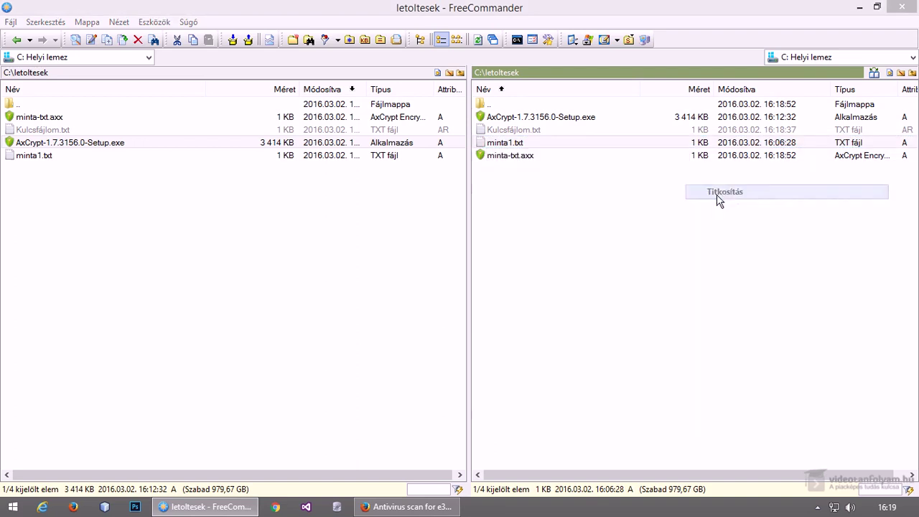
drag(88, 13, 476, 174)
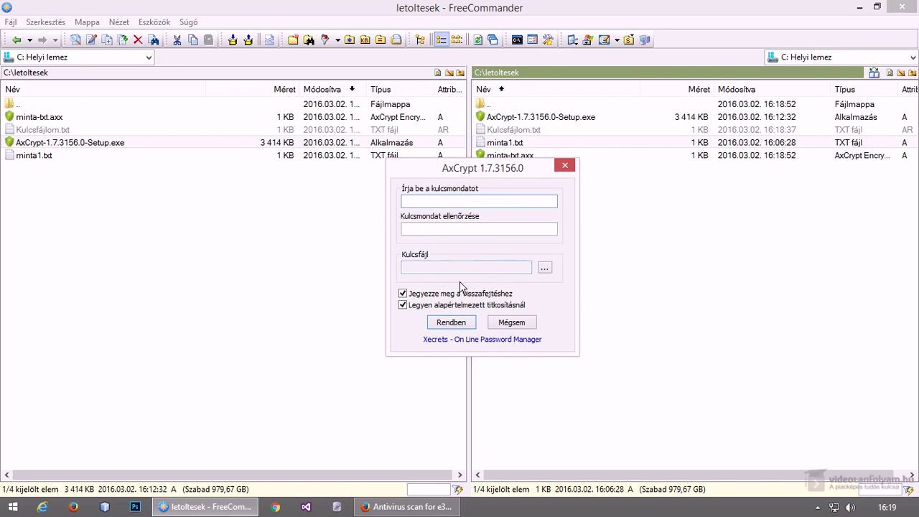
click(545, 270)
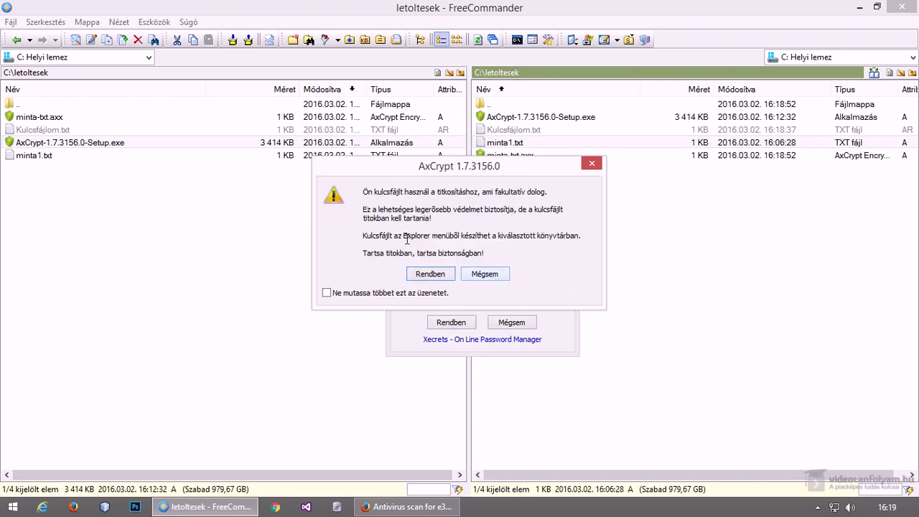
click(430, 274)
double_click(548, 257)
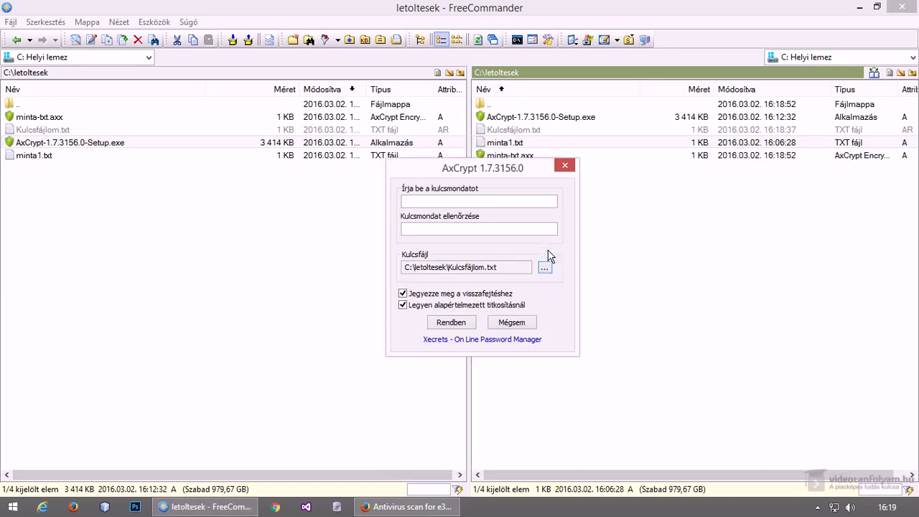
click(450, 323)
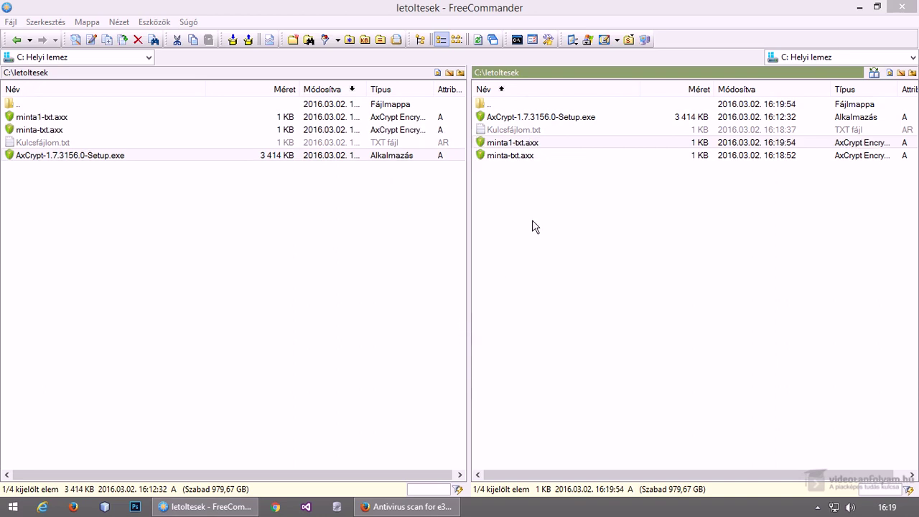
- Decrypt minta1-txt.axx with AxCrypt Visszafejt, then bring up AxCrypt options for minta1.txt
right_click(562, 144)
mouse_move(605, 181)
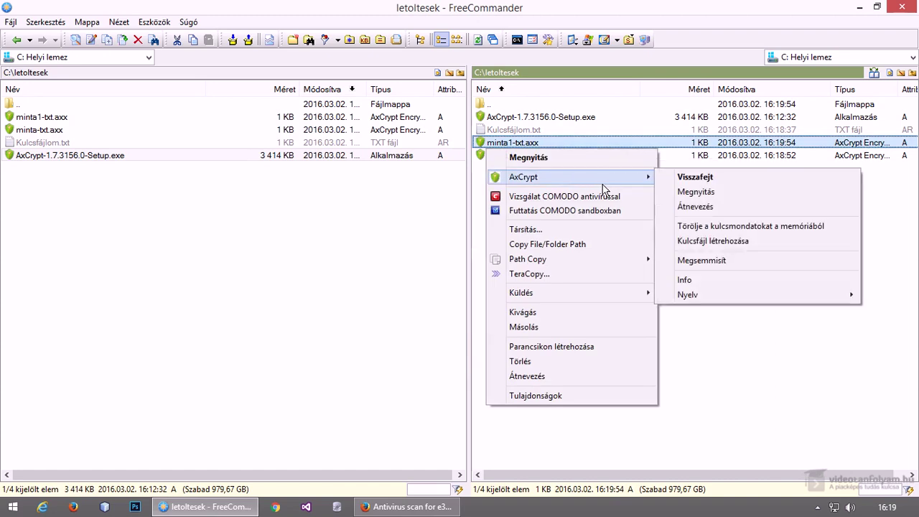
click(693, 180)
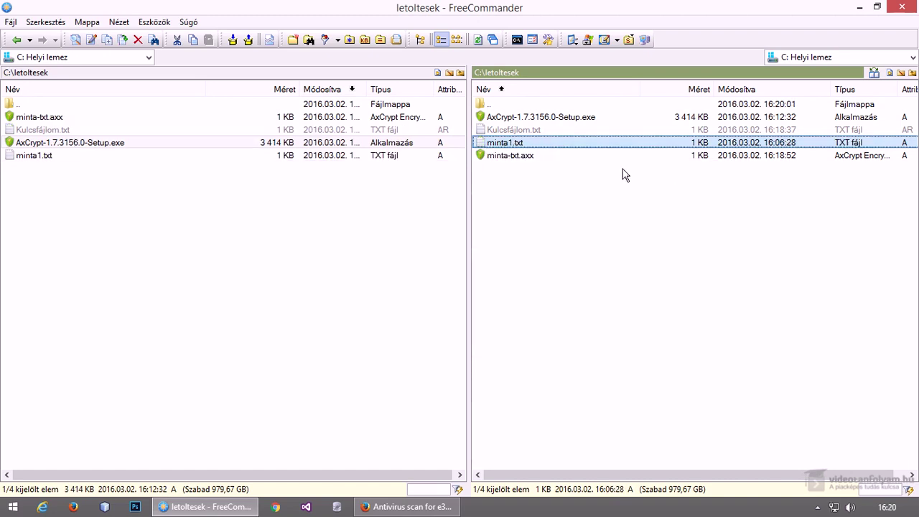
right_click(545, 144)
mouse_move(642, 191)
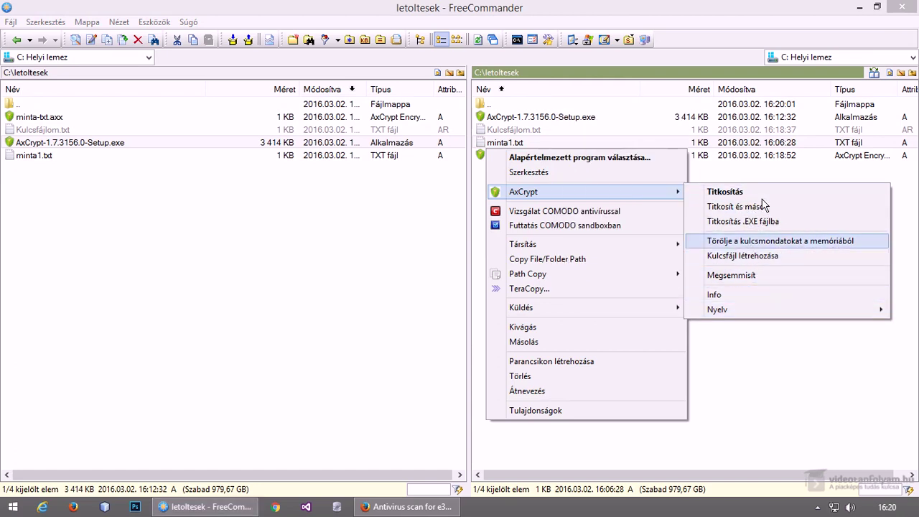
- View minta-txt.axx to confirm it holds only garbled encrypted data, then close the viewer
key(Escape)
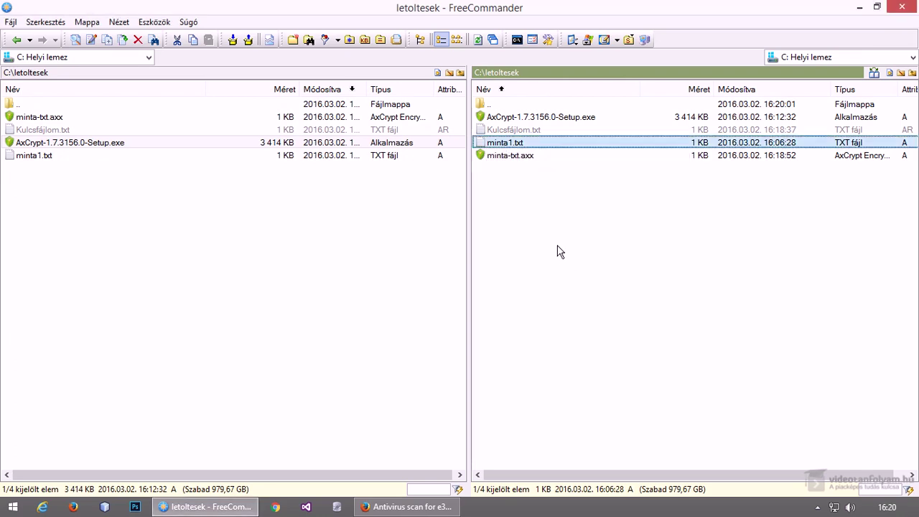
click(533, 131)
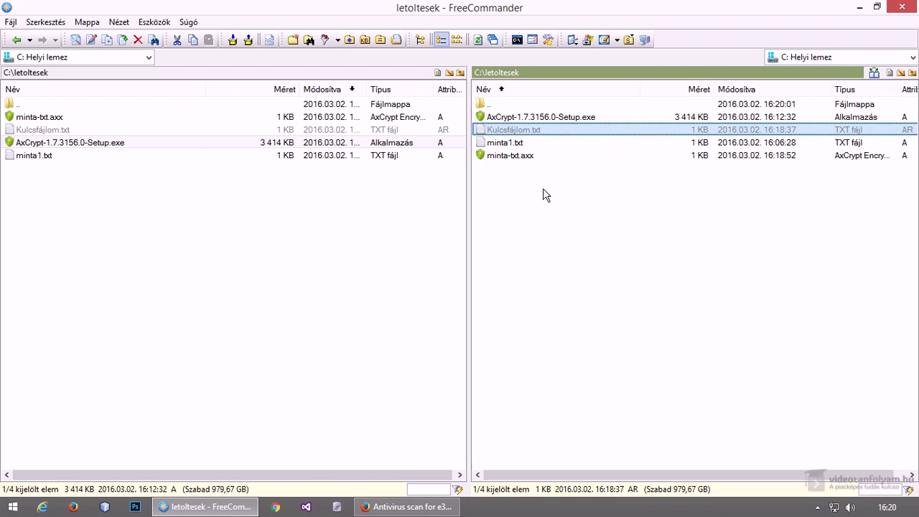
click(528, 154)
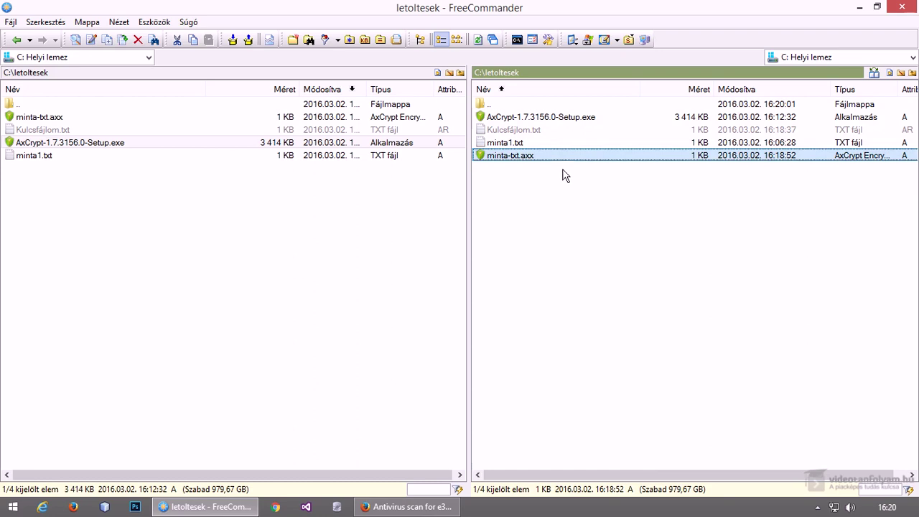
click(533, 132)
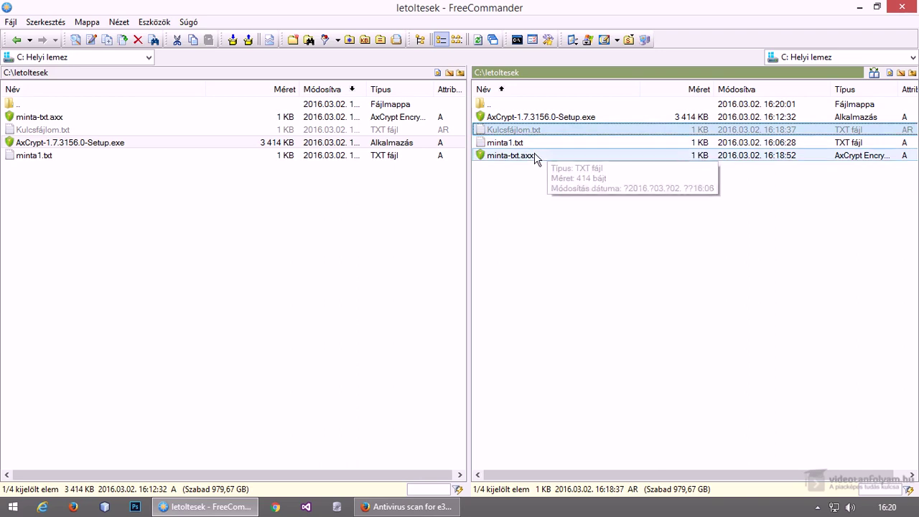
click(550, 156)
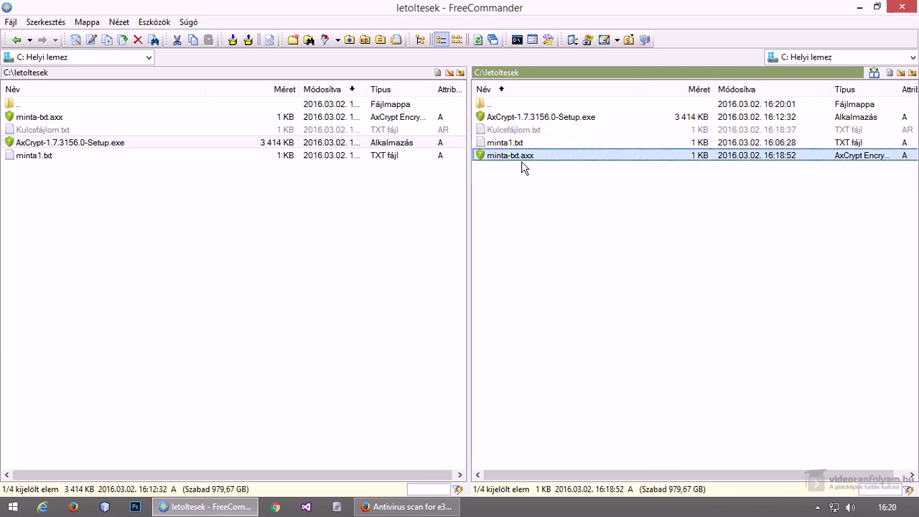
key(F3)
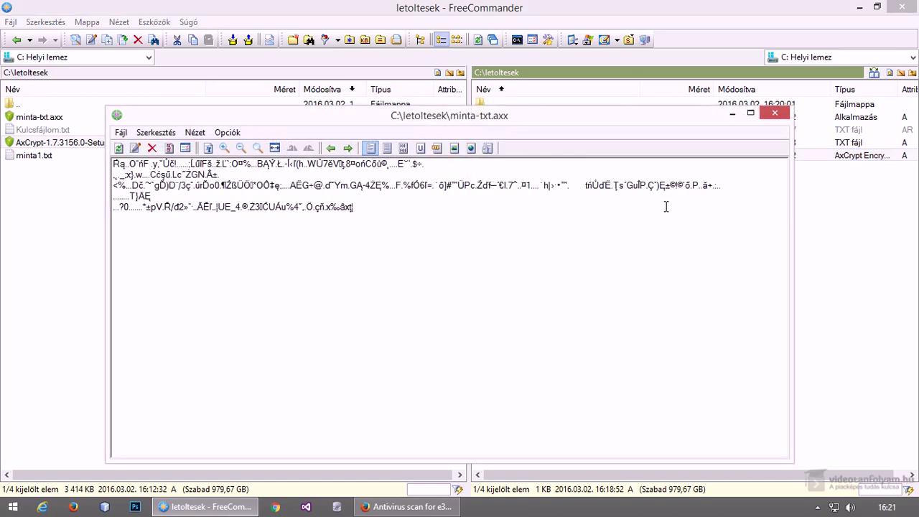
click(774, 117)
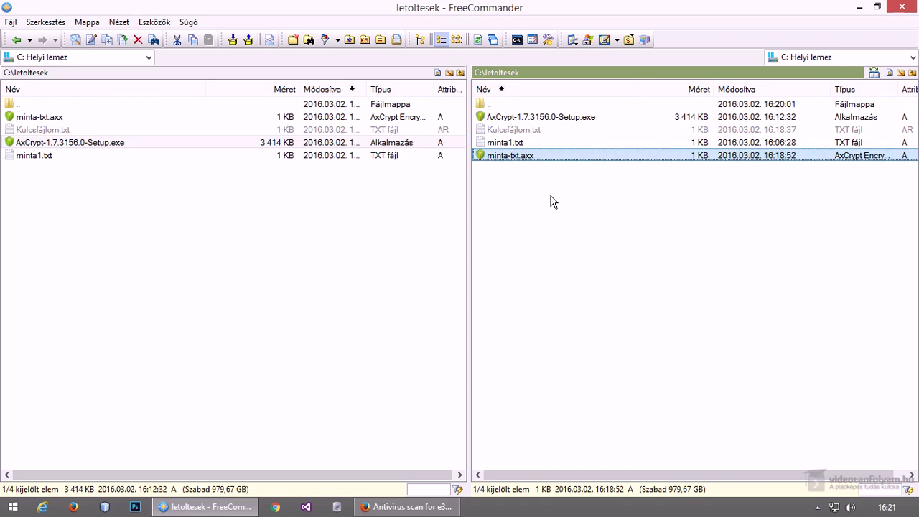